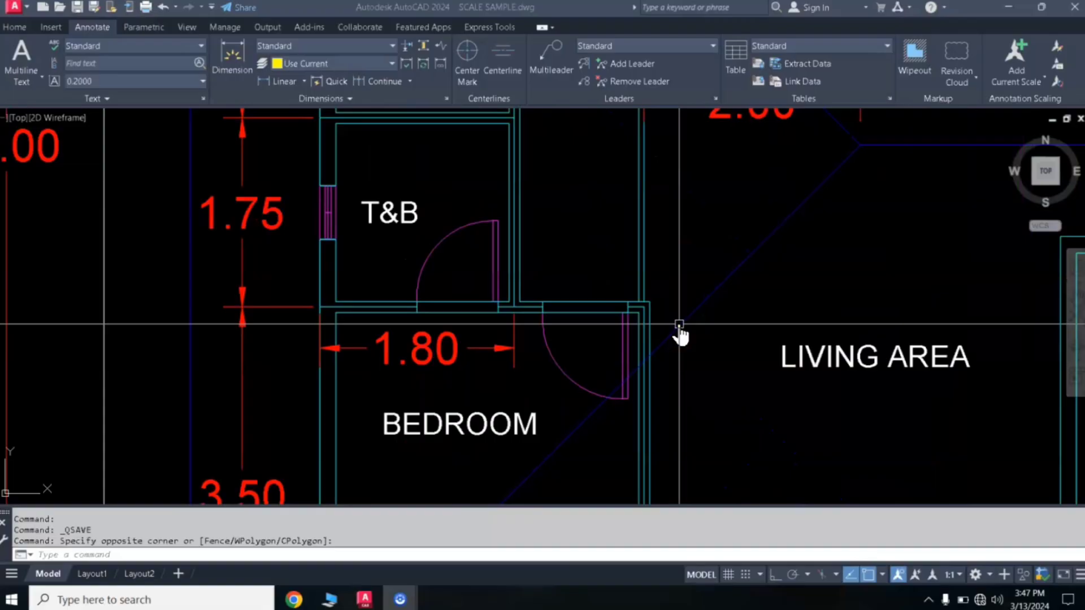
Pan and zoom around the floor plan to inspect the living area and the 8.50 and 1.50 top dimensions
{"action": "scroll", "coordinate": [691, 317], "scroll_direction": "up", "scroll_amount": 2}
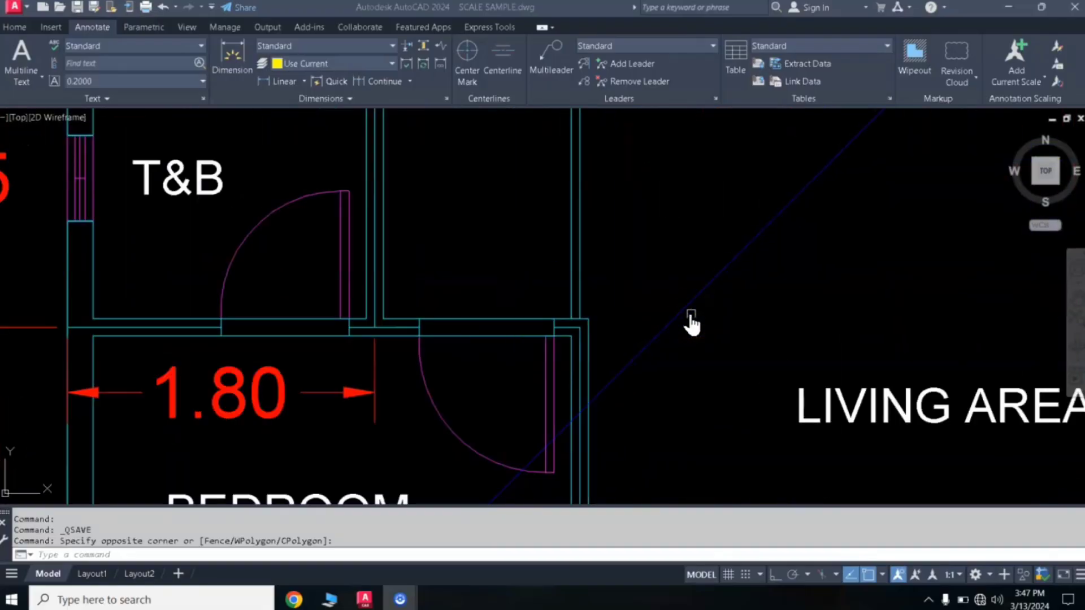
{"action": "scroll", "coordinate": [690, 321], "scroll_direction": "down", "scroll_amount": 4}
{"action": "scroll", "coordinate": [657, 332], "scroll_direction": "down", "scroll_amount": 1}
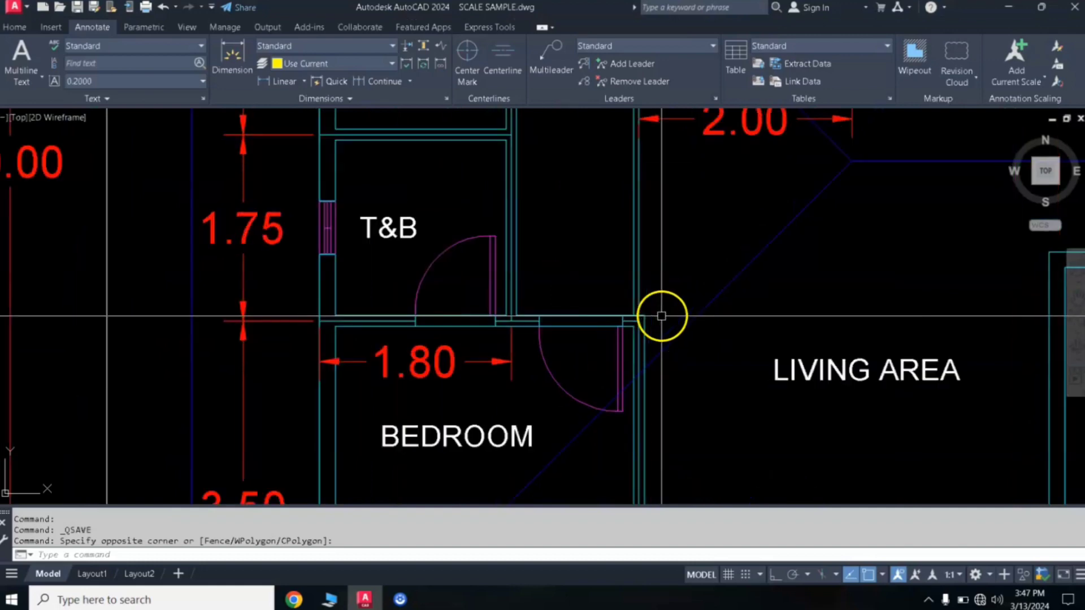
{"action": "scroll", "coordinate": [661, 314], "scroll_direction": "down", "scroll_amount": 1}
{"action": "middle_click_drag", "start_coordinate": [683, 296], "coordinate": [576, 307]}
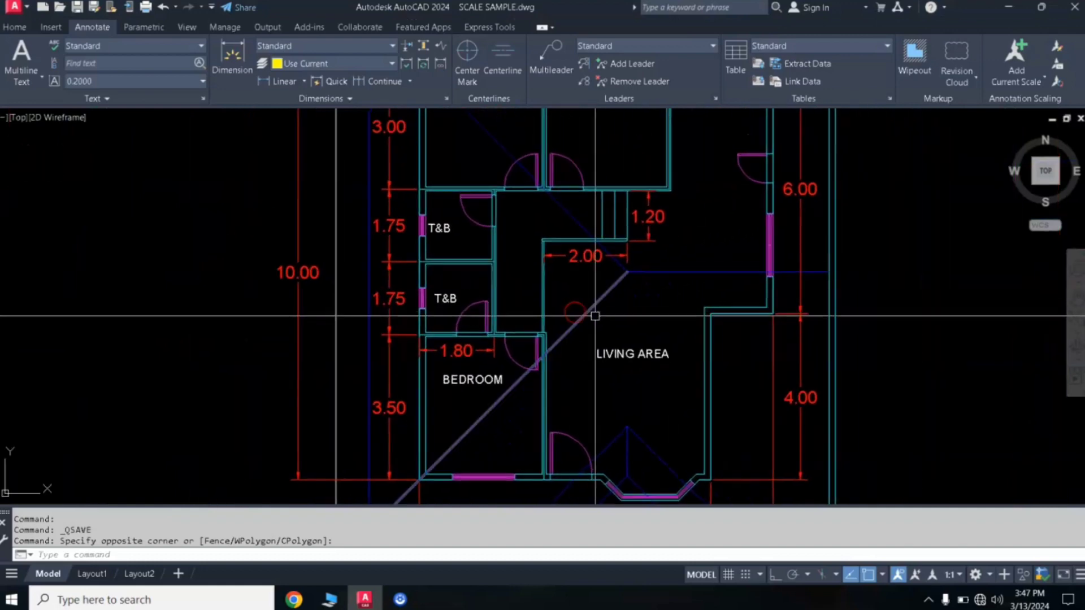
{"action": "scroll", "coordinate": [597, 316], "scroll_direction": "up", "scroll_amount": 2}
{"action": "scroll", "coordinate": [598, 317], "scroll_direction": "down", "scroll_amount": 3}
{"action": "scroll", "coordinate": [565, 294], "scroll_direction": "up", "scroll_amount": 1}
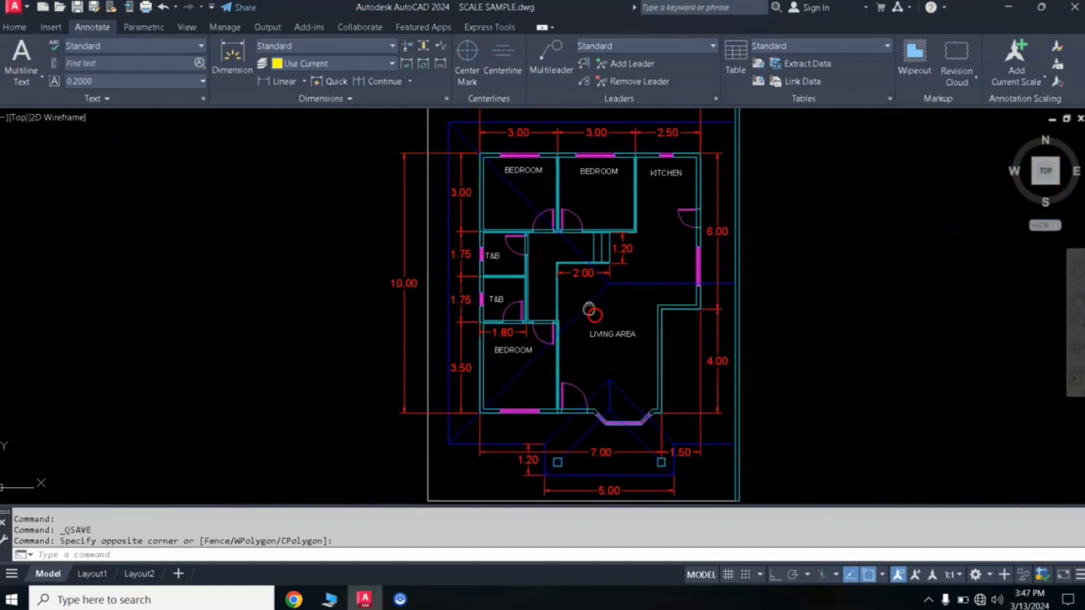
{"action": "scroll", "coordinate": [543, 279], "scroll_direction": "up", "scroll_amount": 1}
{"action": "scroll", "coordinate": [534, 275], "scroll_direction": "up", "scroll_amount": 1}
{"action": "scroll", "coordinate": [535, 276], "scroll_direction": "up", "scroll_amount": 2}
{"action": "scroll", "coordinate": [535, 277], "scroll_direction": "up", "scroll_amount": 2}
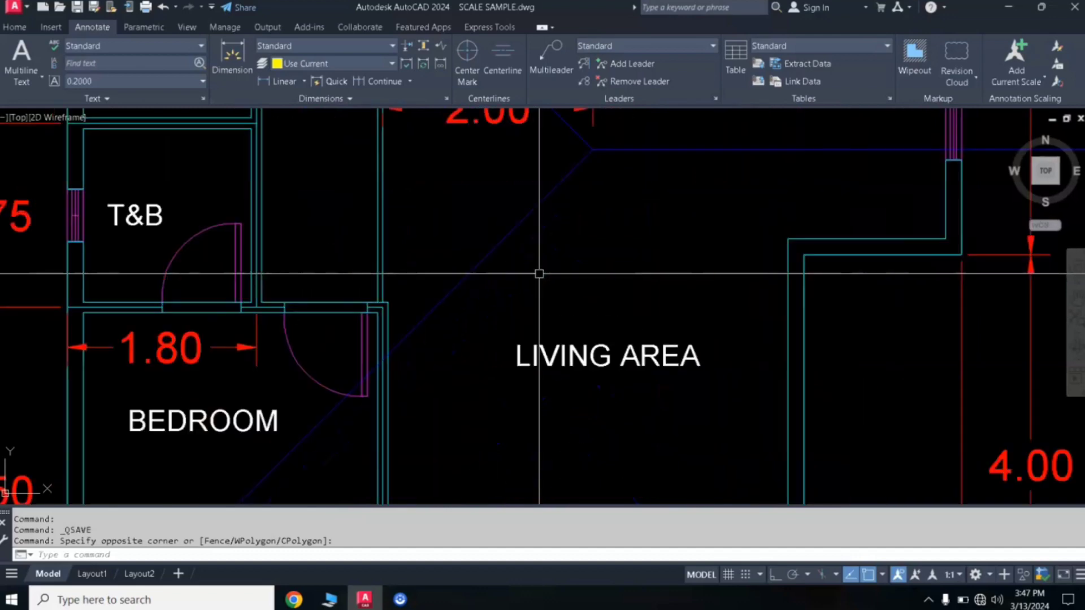
{"action": "scroll", "coordinate": [539, 274], "scroll_direction": "down", "scroll_amount": 4}
{"action": "middle_click_drag", "start_coordinate": [567, 287], "coordinate": [562, 248]}
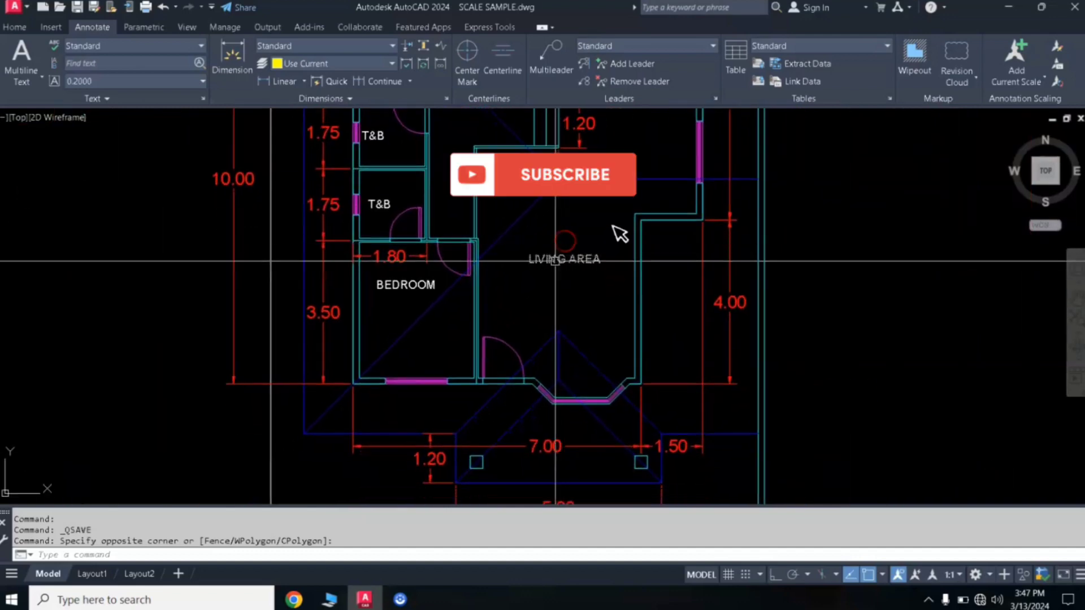
{"action": "scroll", "coordinate": [562, 257], "scroll_direction": "down", "scroll_amount": 3}
{"action": "scroll", "coordinate": [555, 261], "scroll_direction": "up", "scroll_amount": 2}
{"action": "scroll", "coordinate": [555, 261], "scroll_direction": "up", "scroll_amount": 2}
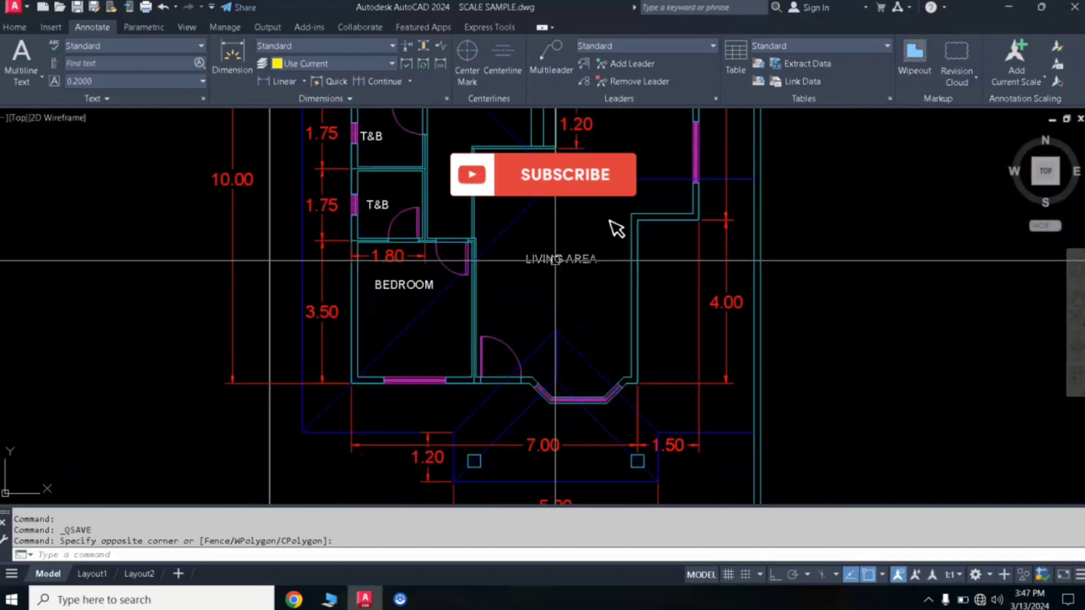
{"action": "middle_click_drag", "start_coordinate": [555, 260], "coordinate": [575, 328]}
{"action": "scroll", "coordinate": [532, 272], "scroll_direction": "up", "scroll_amount": 2}
{"action": "middle_click_drag", "start_coordinate": [536, 262], "coordinate": [461, 225]}
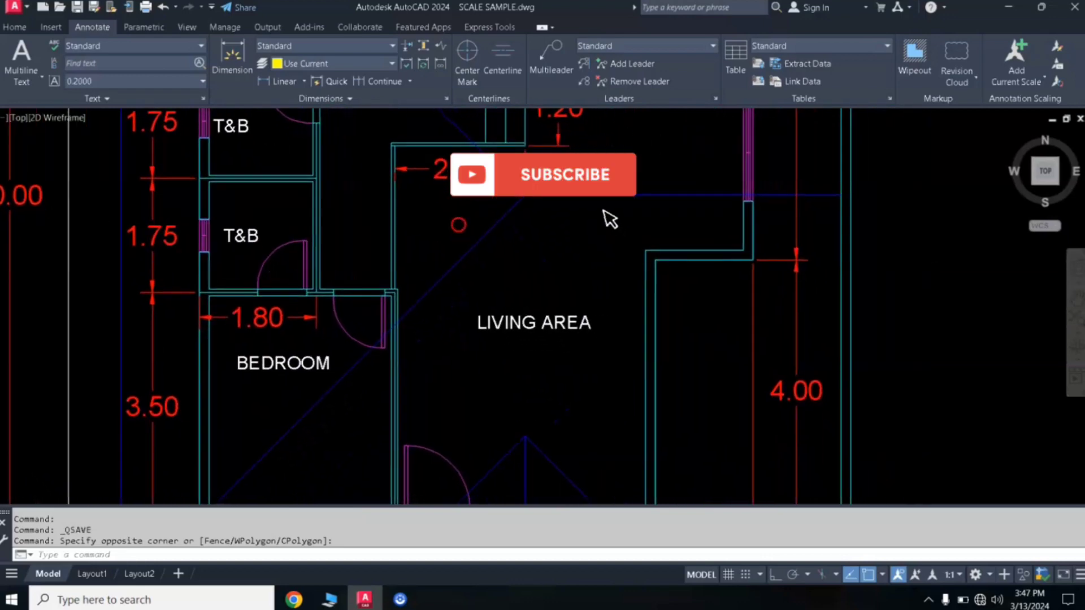
{"action": "middle_click_drag", "start_coordinate": [477, 281], "coordinate": [466, 233]}
{"action": "scroll", "coordinate": [492, 295], "scroll_direction": "down", "scroll_amount": 2}
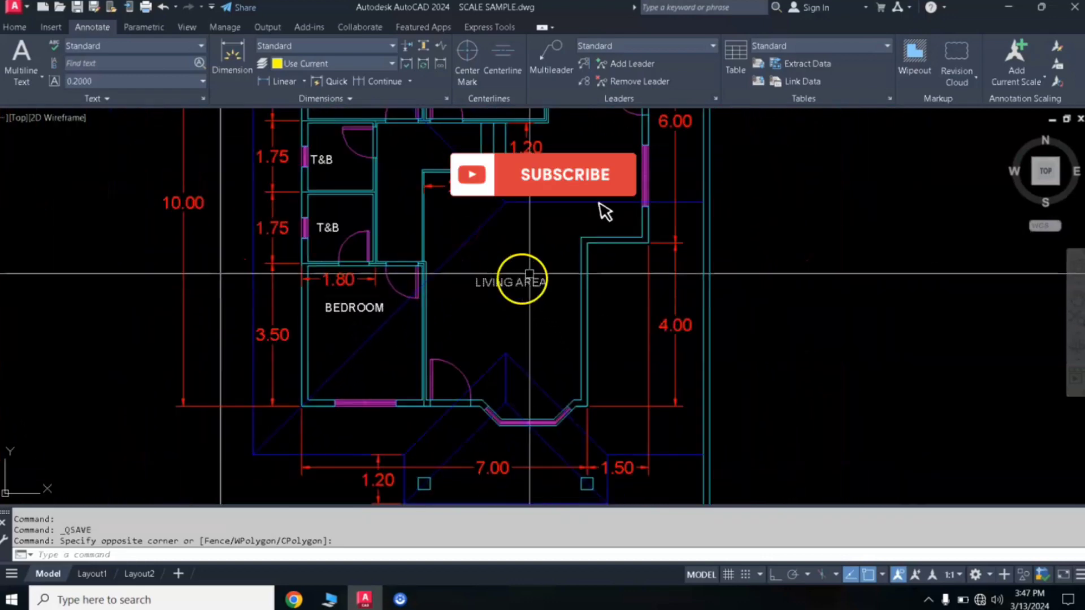
{"action": "scroll", "coordinate": [520, 283], "scroll_direction": "down", "scroll_amount": 1}
{"action": "middle_click_drag", "start_coordinate": [601, 242], "coordinate": [605, 346]}
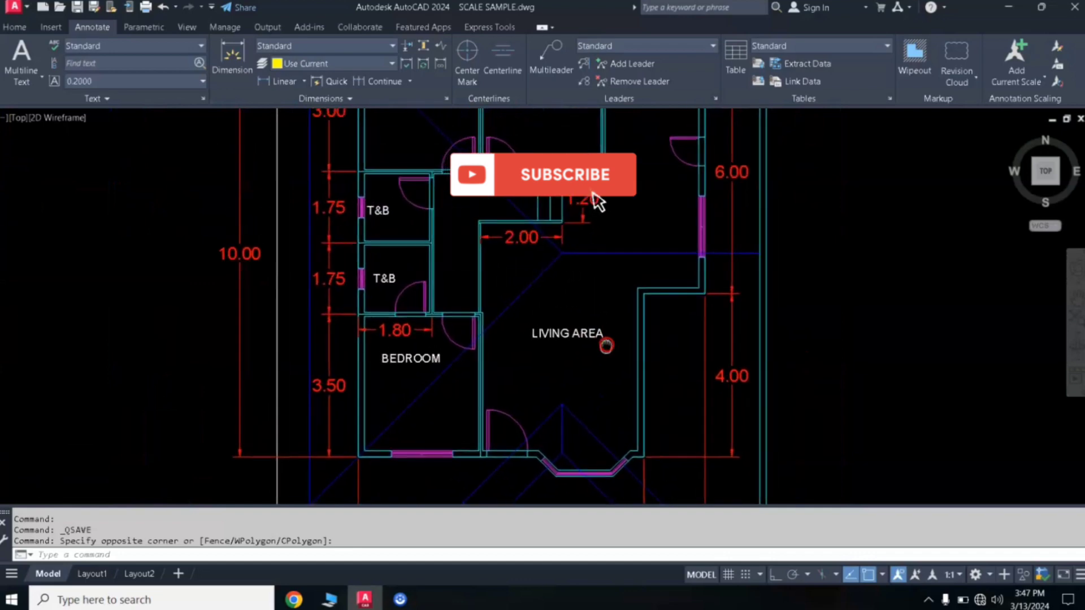
{"action": "scroll", "coordinate": [542, 232], "scroll_direction": "up", "scroll_amount": 2}
{"action": "middle_click_drag", "start_coordinate": [553, 228], "coordinate": [510, 197]}
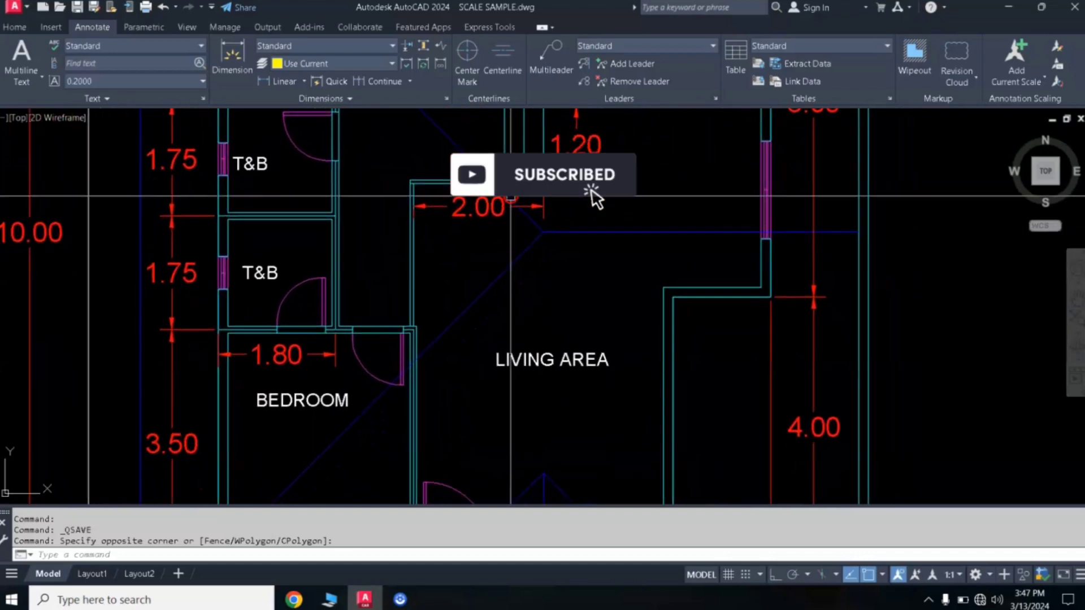
{"action": "middle_click_drag", "start_coordinate": [524, 309], "coordinate": [514, 188]}
{"action": "mouse_move", "coordinate": [504, 282]}
{"action": "middle_mouse_down"}
{"action": "mouse_move", "coordinate": [553, 197]}
{"action": "mouse_move", "coordinate": [518, 241]}
{"action": "middle_mouse_up"}
{"action": "scroll", "coordinate": [551, 200], "scroll_direction": "down", "scroll_amount": 2}
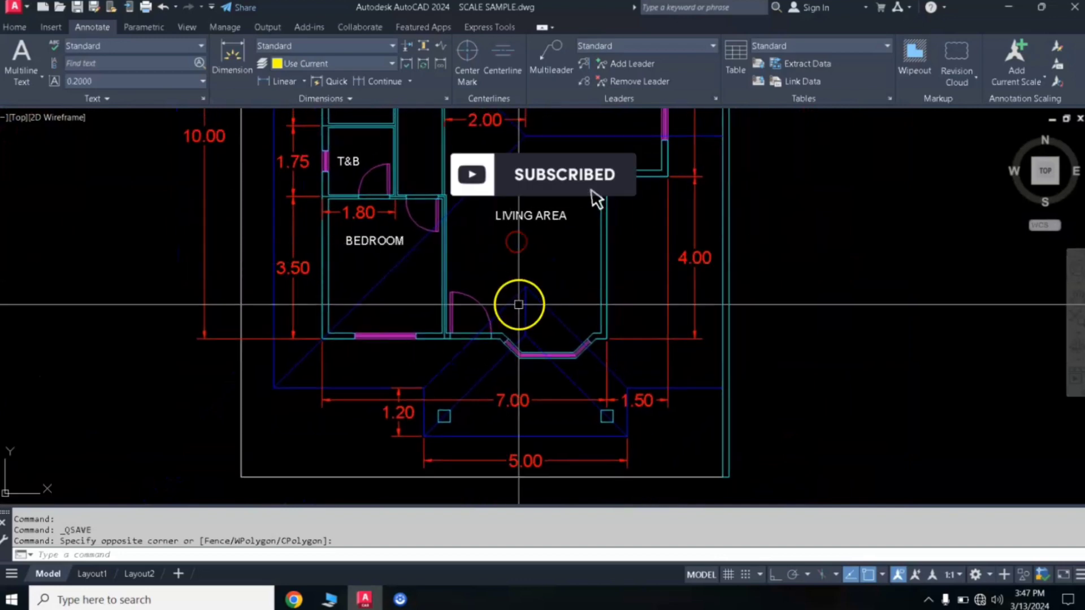
{"action": "scroll", "coordinate": [515, 303], "scroll_direction": "down", "scroll_amount": 3}
{"action": "middle_click_drag", "start_coordinate": [515, 303], "coordinate": [535, 277]}
{"action": "scroll", "coordinate": [526, 235], "scroll_direction": "up", "scroll_amount": 2}
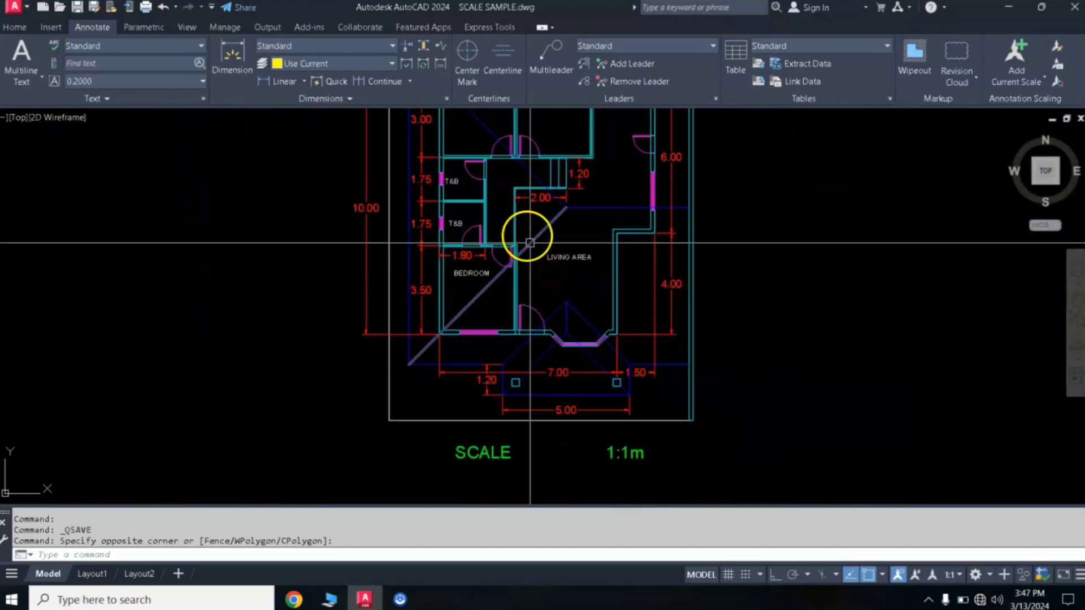
{"action": "middle_click_drag", "start_coordinate": [527, 236], "coordinate": [545, 266]}
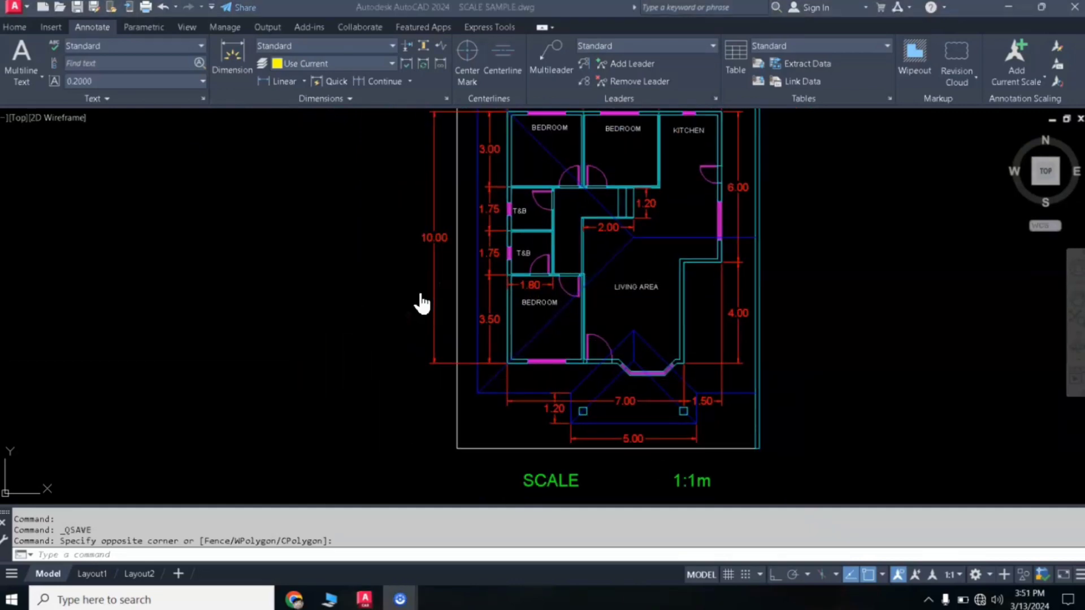
{"action": "scroll", "coordinate": [421, 294], "scroll_direction": "up", "scroll_amount": 4}
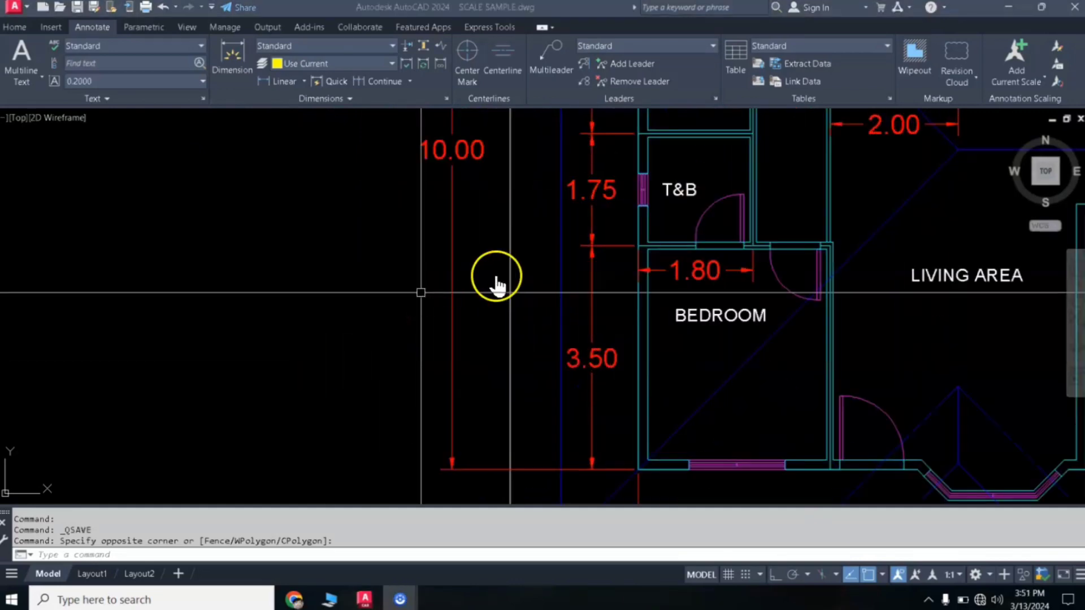
{"action": "scroll", "coordinate": [495, 276], "scroll_direction": "down", "scroll_amount": 2}
{"action": "left_click", "coordinate": [606, 249]}
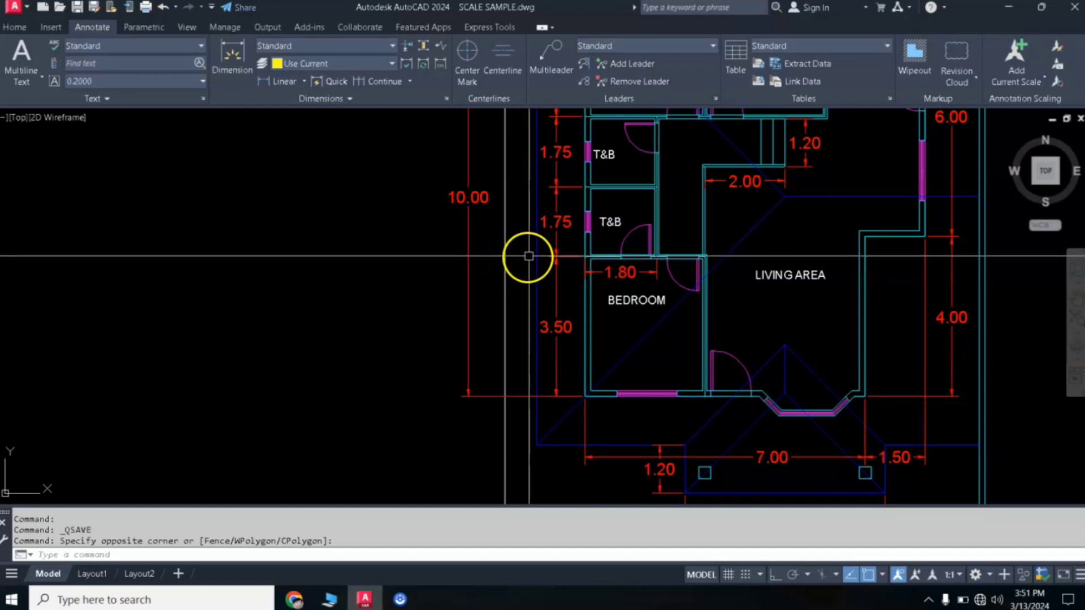
{"action": "scroll", "coordinate": [534, 252], "scroll_direction": "down", "scroll_amount": 2}
{"action": "scroll", "coordinate": [593, 243], "scroll_direction": "up", "scroll_amount": 2}
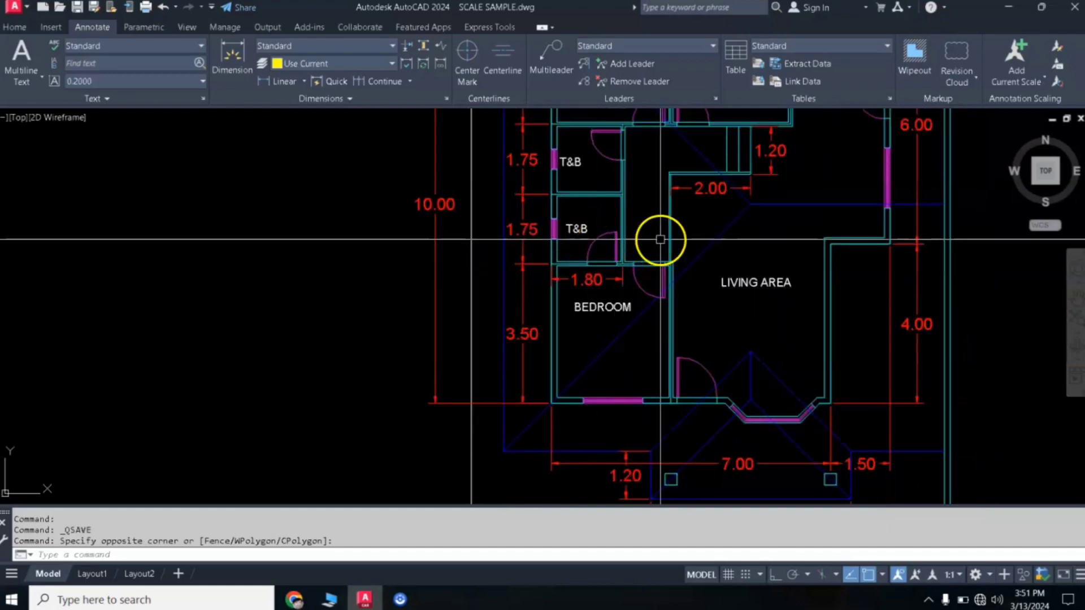
{"action": "middle_click_drag", "start_coordinate": [660, 239], "coordinate": [569, 257]}
{"action": "scroll", "coordinate": [571, 256], "scroll_direction": "down", "scroll_amount": 3}
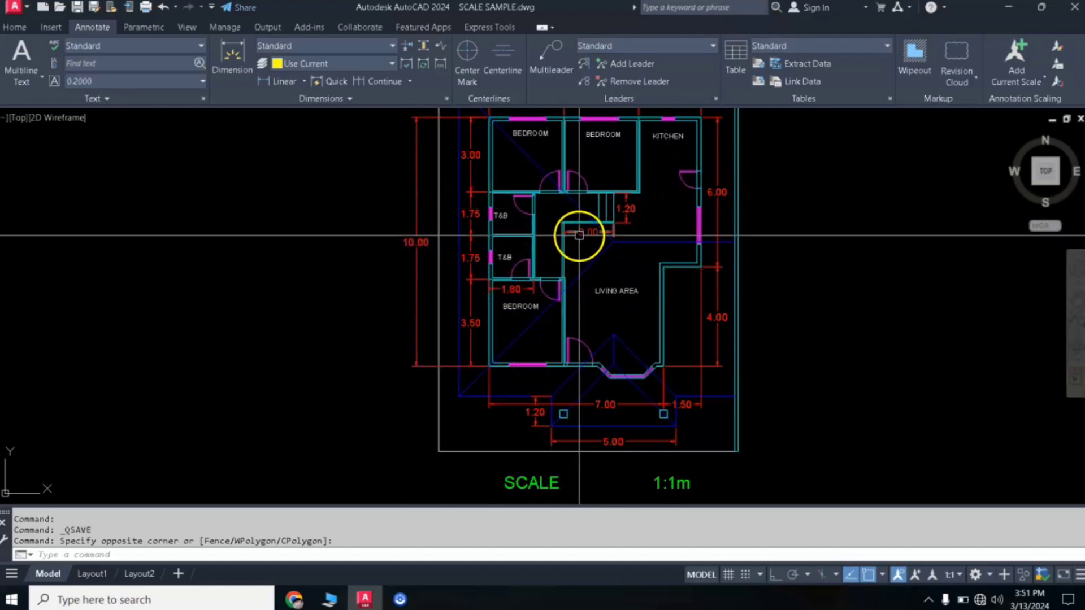
{"action": "scroll", "coordinate": [576, 244], "scroll_direction": "up", "scroll_amount": 2}
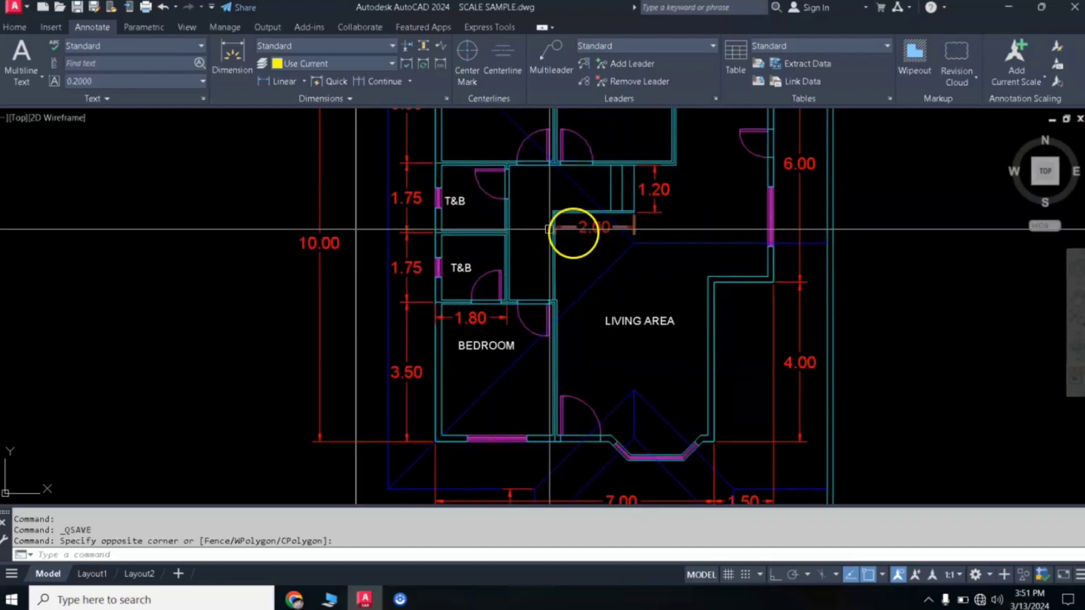
{"action": "scroll", "coordinate": [472, 230], "scroll_direction": "down", "scroll_amount": 2}
{"action": "middle_click_drag", "start_coordinate": [472, 230], "coordinate": [485, 353]}
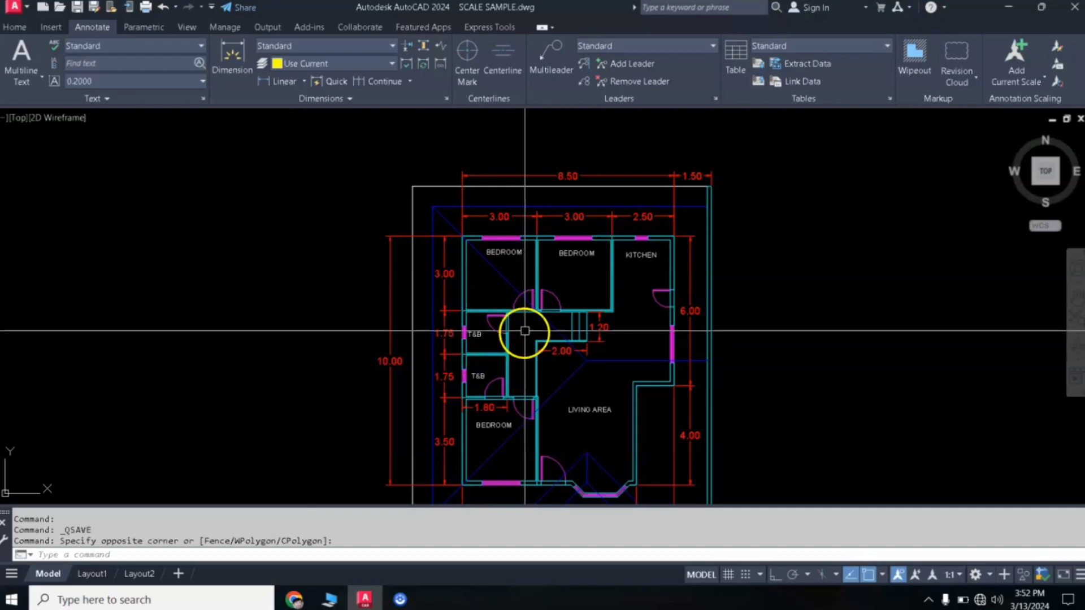
{"action": "scroll", "coordinate": [525, 331], "scroll_direction": "down", "scroll_amount": 2}
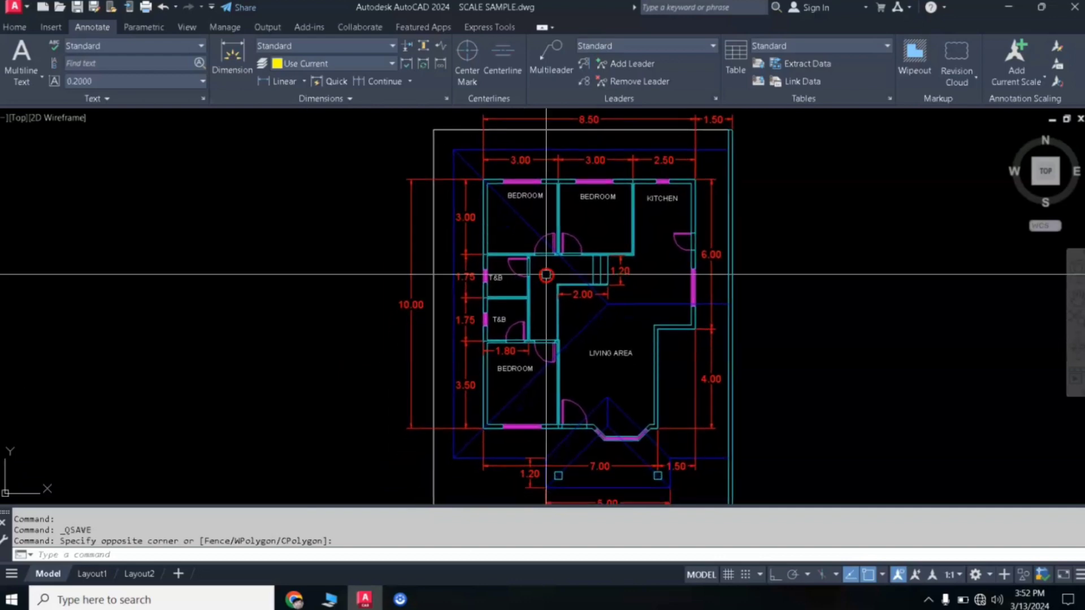
{"action": "middle_click_drag", "start_coordinate": [593, 363], "coordinate": [604, 323]}
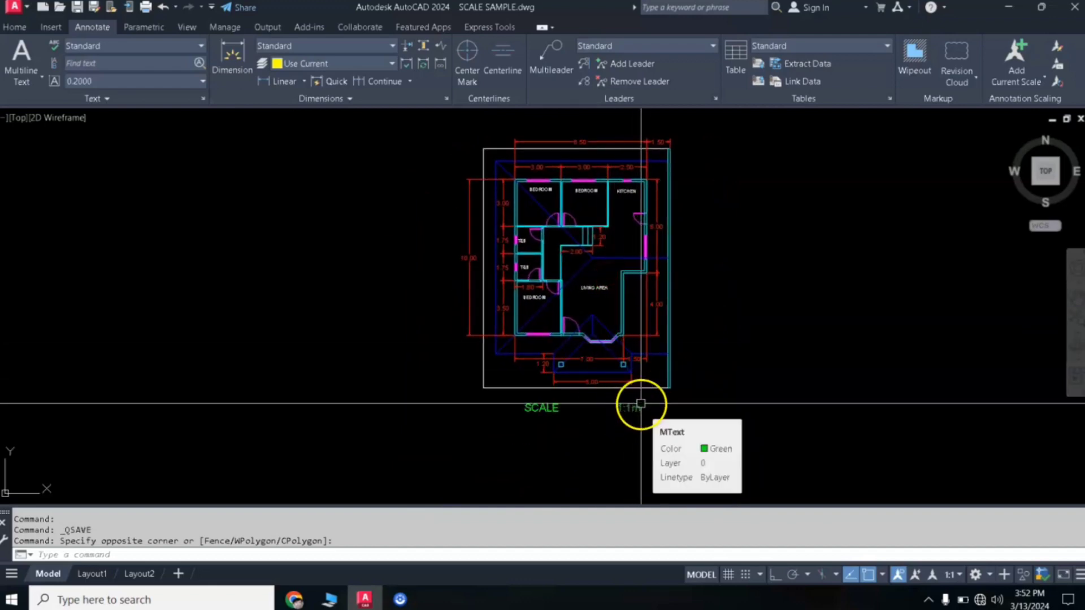
{"action": "scroll", "coordinate": [439, 271], "scroll_direction": "up", "scroll_amount": 2}
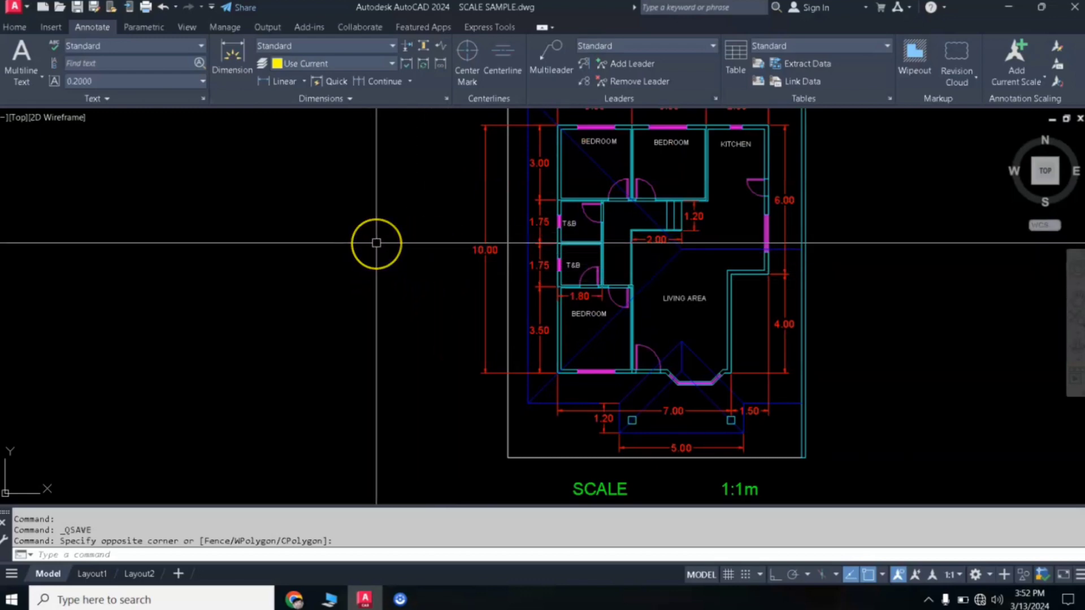
{"action": "scroll", "coordinate": [377, 243], "scroll_direction": "down", "scroll_amount": 1}
{"action": "scroll", "coordinate": [571, 257], "scroll_direction": "down", "scroll_amount": 1}
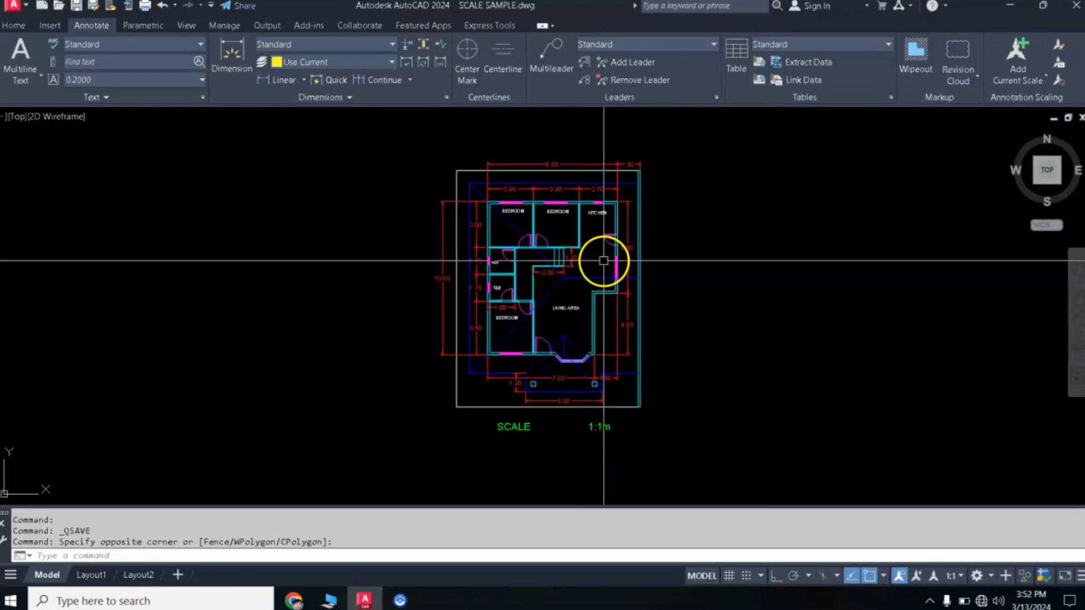
{"action": "scroll", "coordinate": [576, 270], "scroll_direction": "up", "scroll_amount": 2}
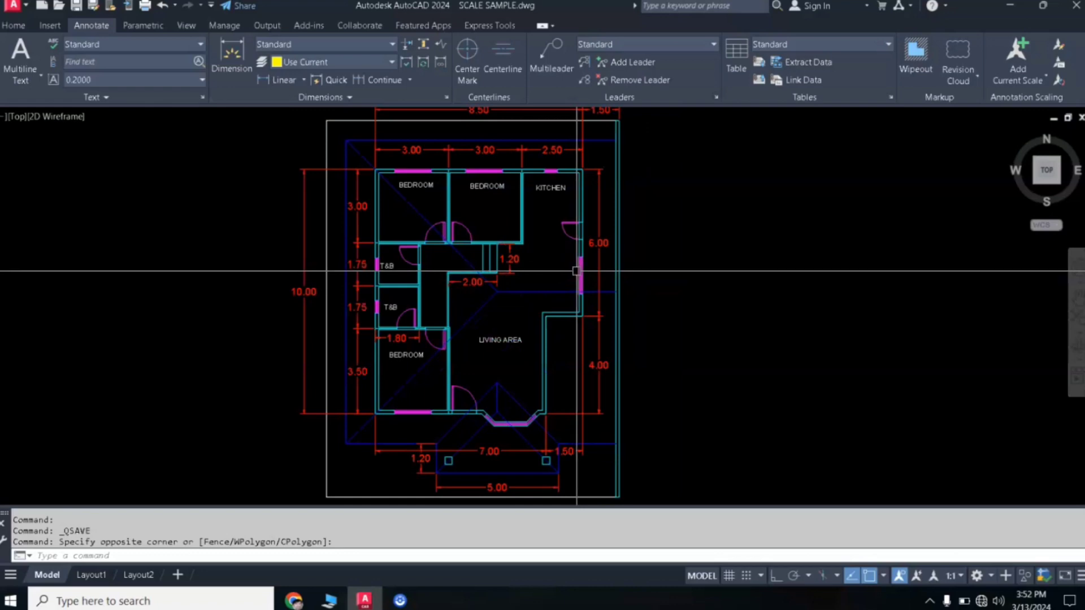
{"action": "scroll", "coordinate": [575, 270], "scroll_direction": "down", "scroll_amount": 2}
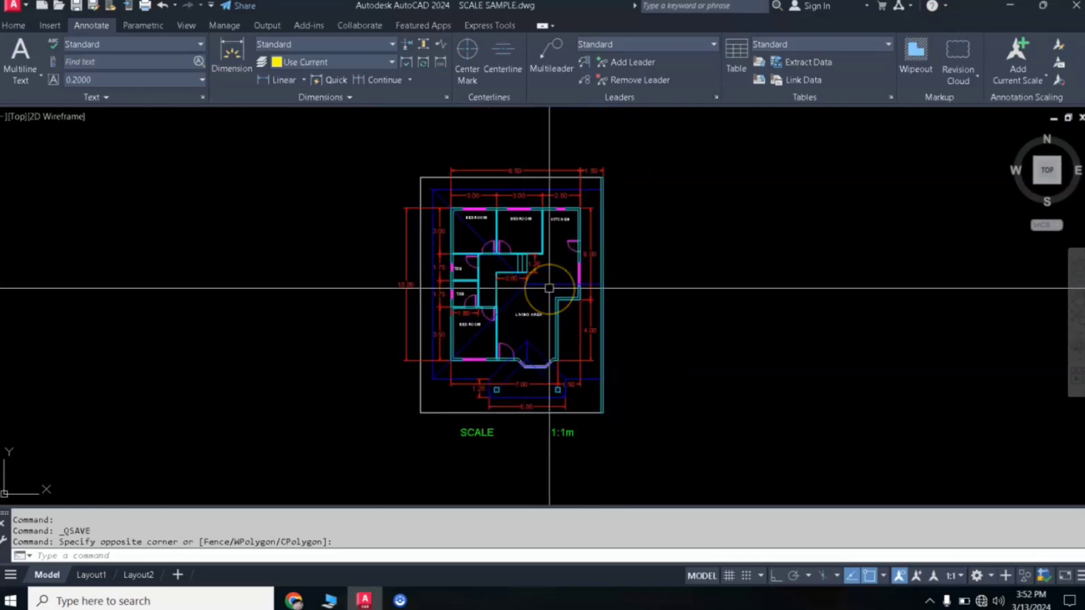
{"action": "middle_click_drag", "start_coordinate": [448, 294], "coordinate": [561, 309]}
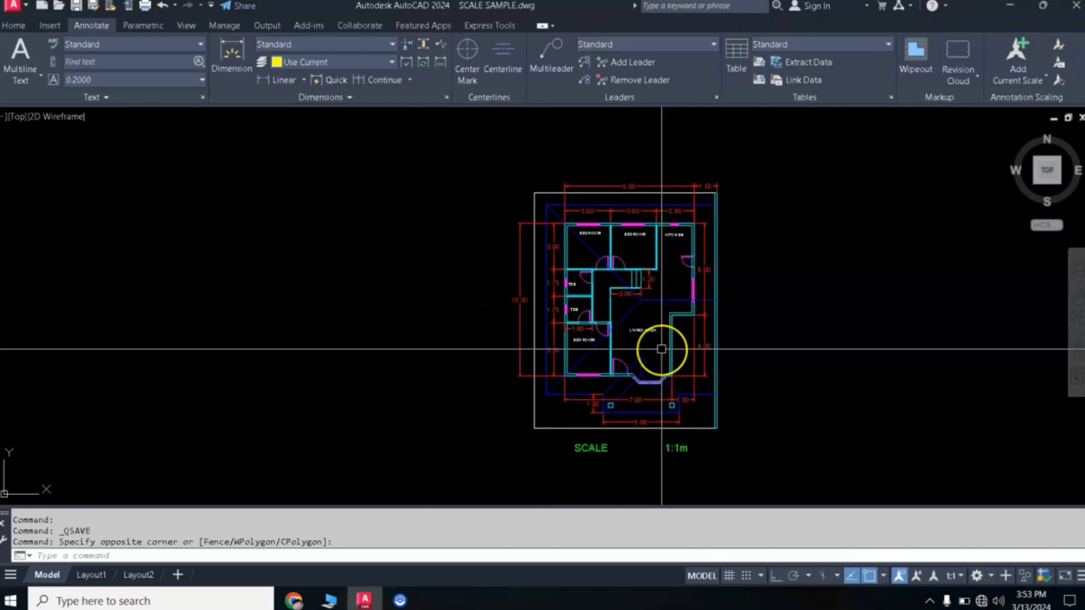
{"action": "scroll", "coordinate": [661, 349], "scroll_direction": "up", "scroll_amount": 2}
{"action": "scroll", "coordinate": [661, 349], "scroll_direction": "down", "scroll_amount": 2}
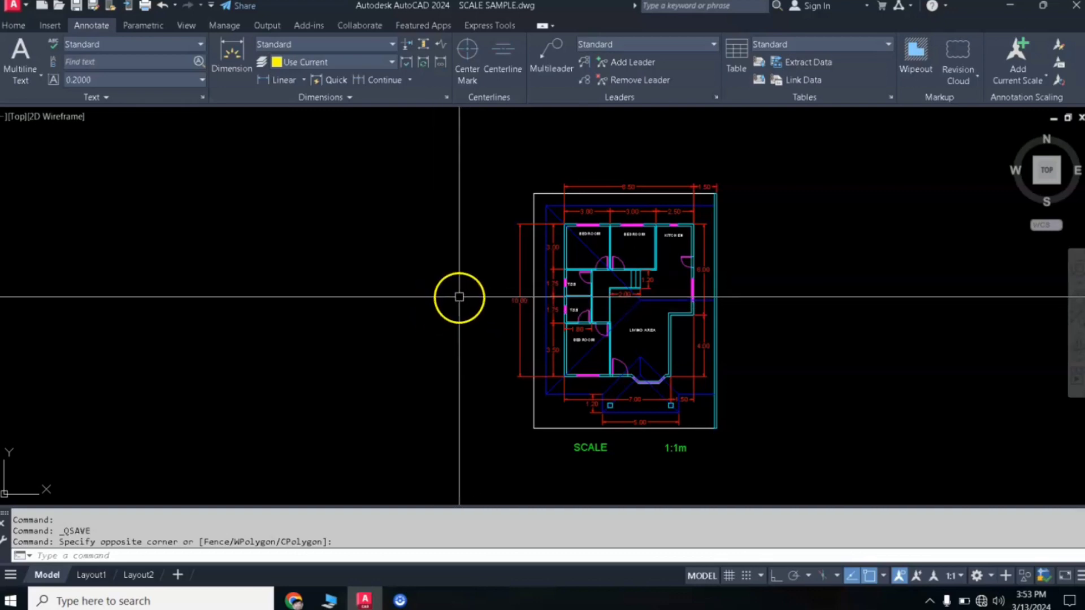
{"action": "scroll", "coordinate": [458, 297], "scroll_direction": "up", "scroll_amount": 2}
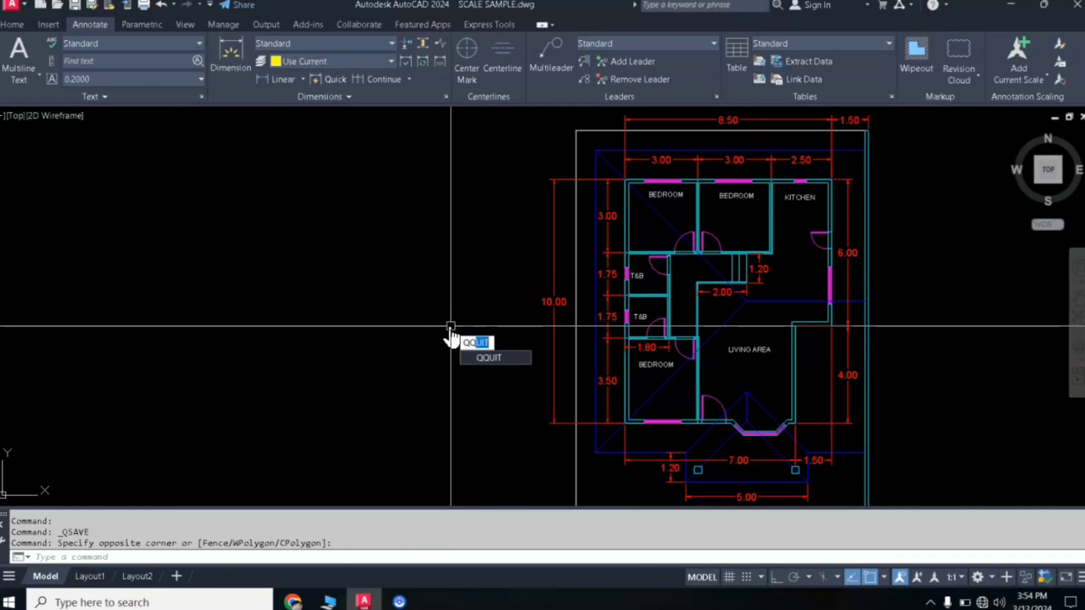
Fix the mistyped command to QC and open the QuickCalc palette
{"action": "key", "text": "BackSpace"}
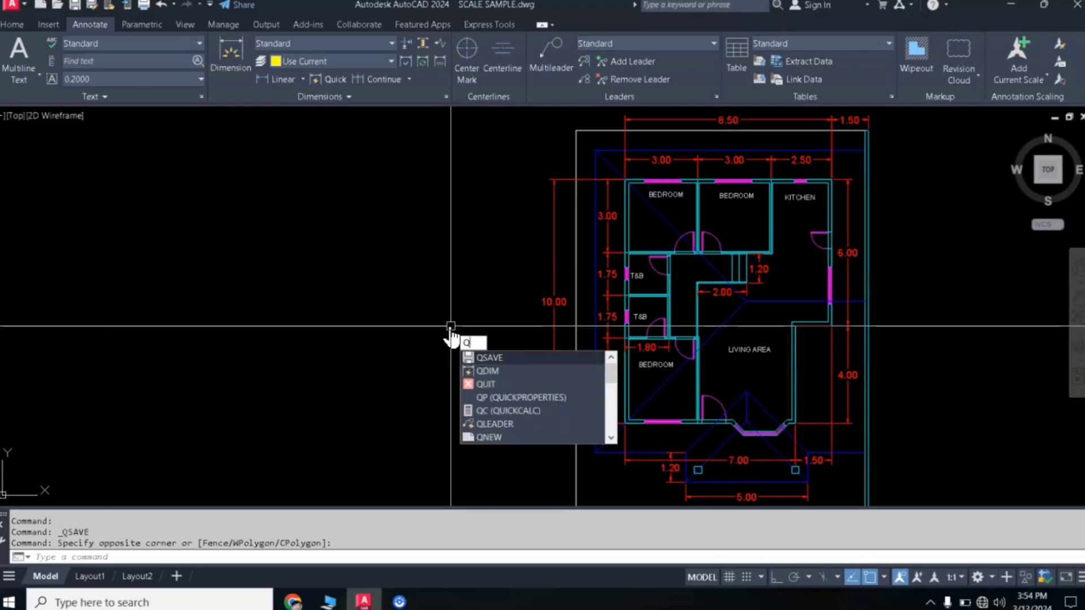
{"action": "type", "text": "C"}
{"action": "key", "text": "Return"}
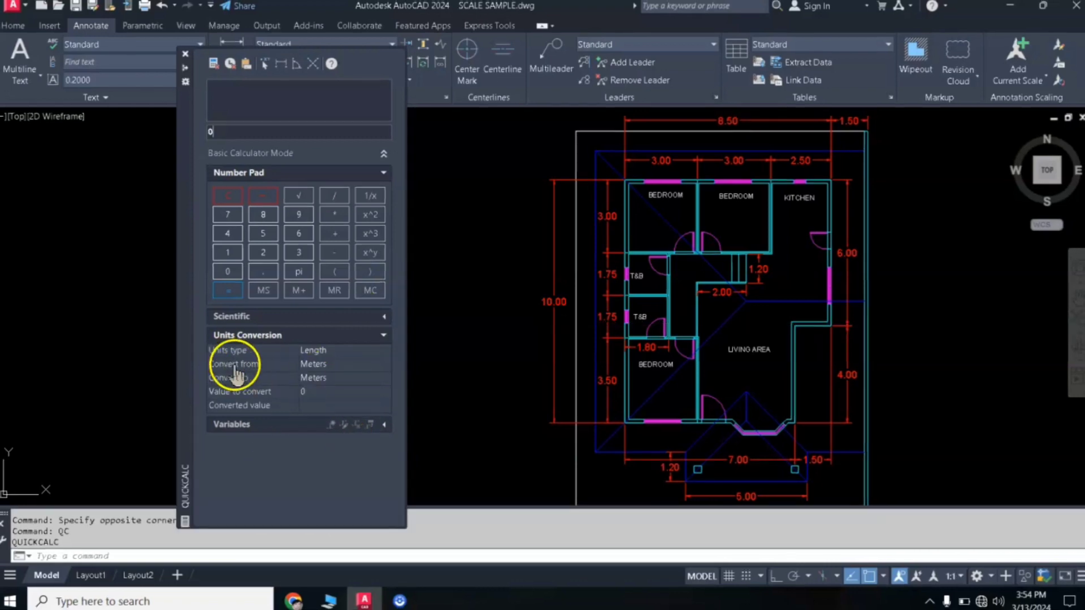
Set the QuickCalc length conversion to go from Inches to Meters
{"action": "left_click", "coordinate": [326, 366]}
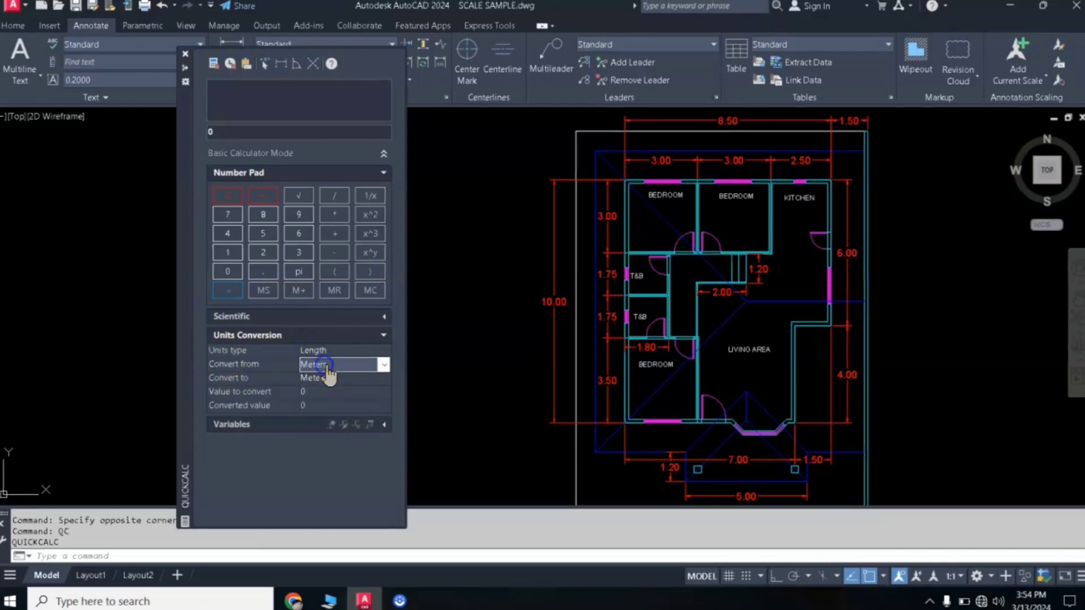
{"action": "left_click", "coordinate": [384, 365]}
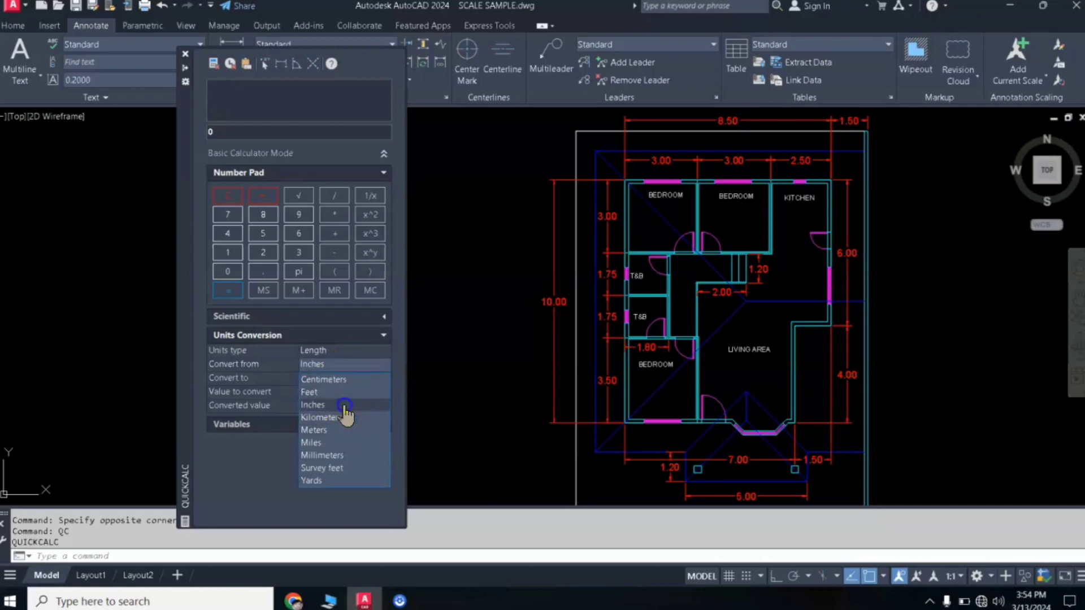
{"action": "left_click", "coordinate": [344, 406]}
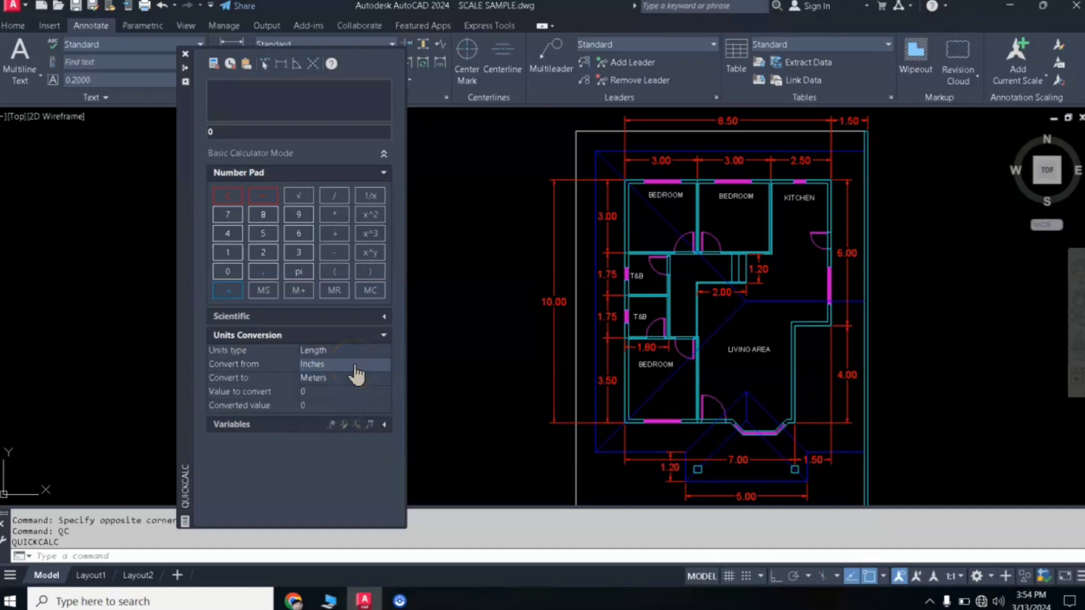
{"action": "left_click", "coordinate": [218, 377]}
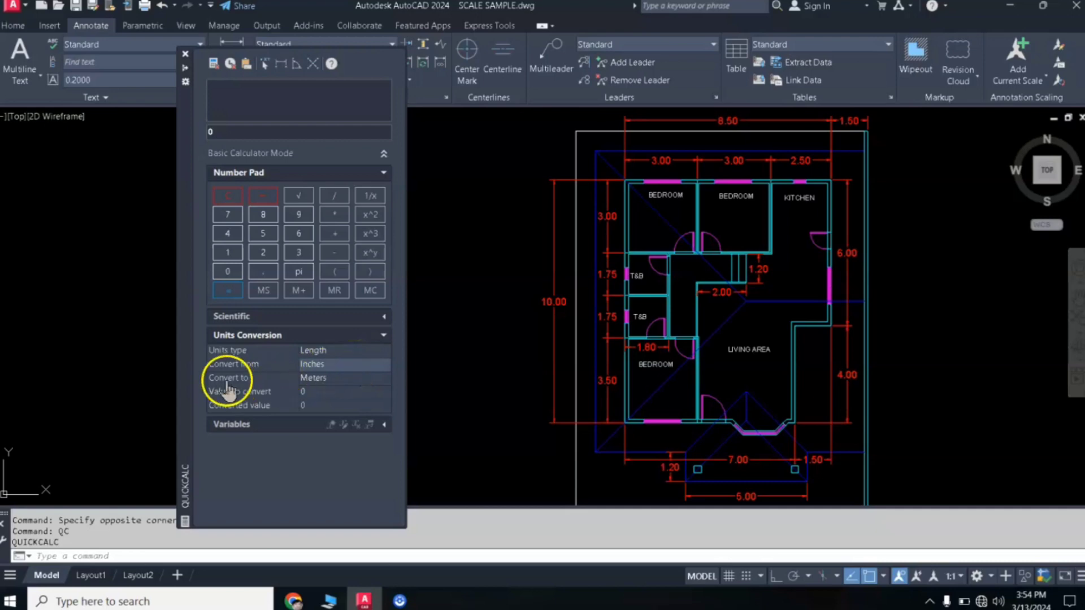
{"action": "left_click", "coordinate": [328, 384]}
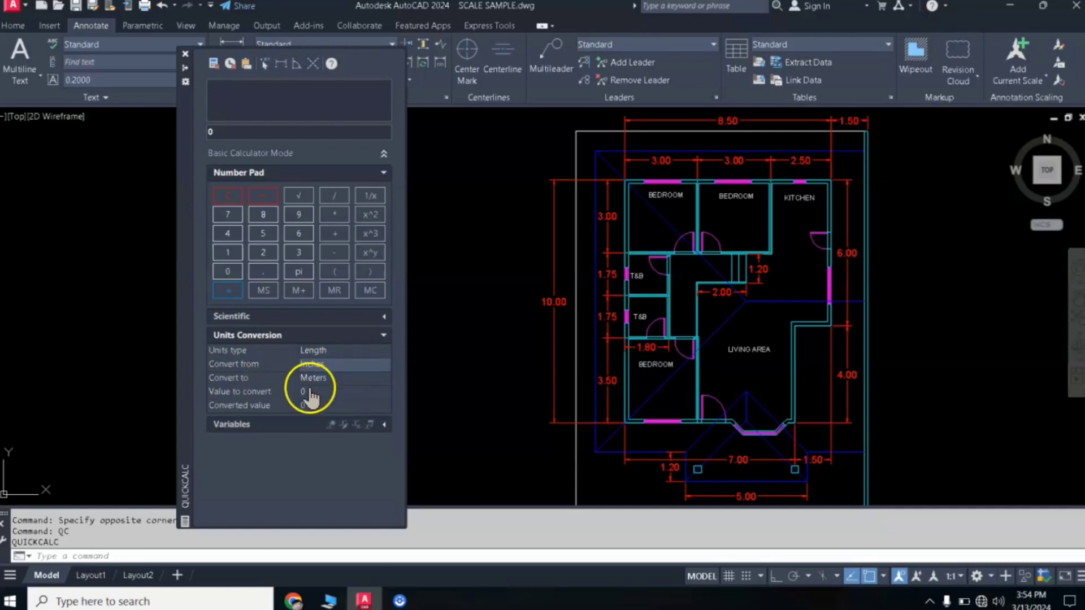
Convert 30 and 20 inches to metres (0.762 and 0.508), then close QuickCalc
{"action": "left_click", "coordinate": [321, 392]}
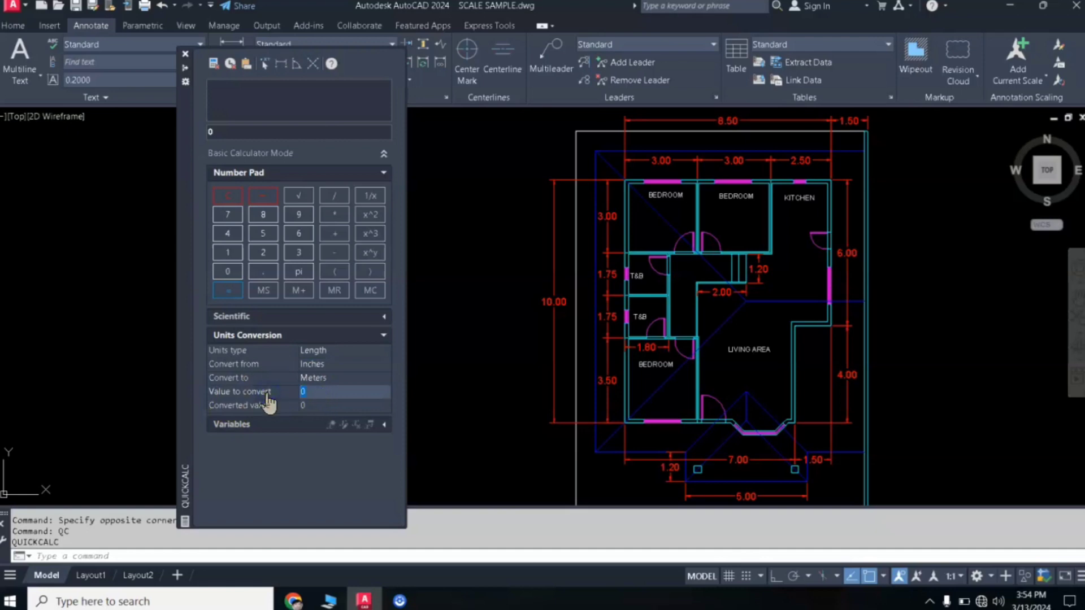
{"action": "type", "text": "30"}
{"action": "left_click", "coordinate": [315, 406]}
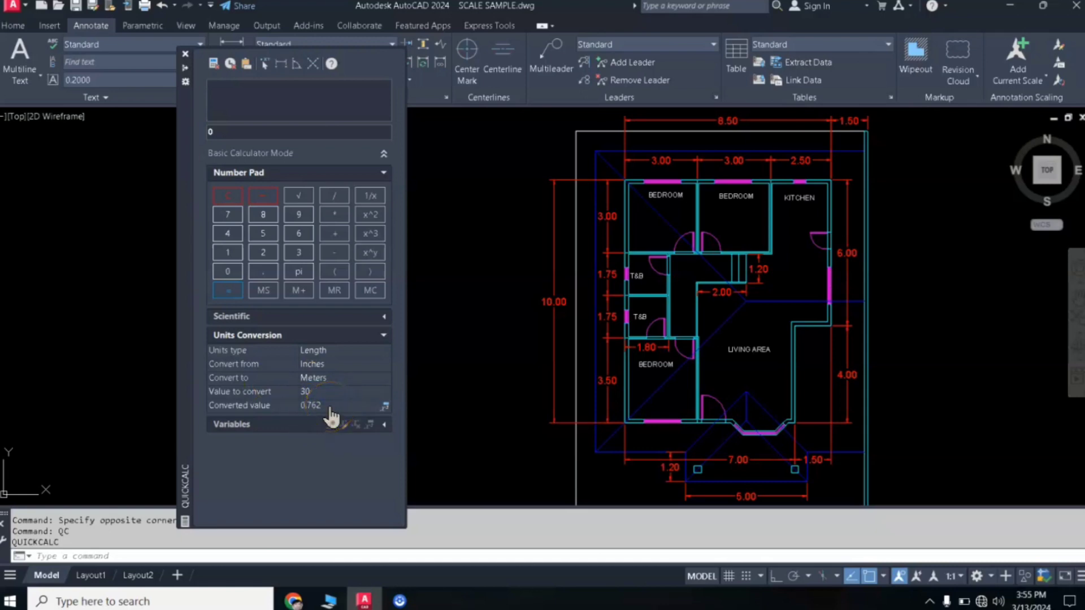
{"action": "left_click", "coordinate": [303, 391]}
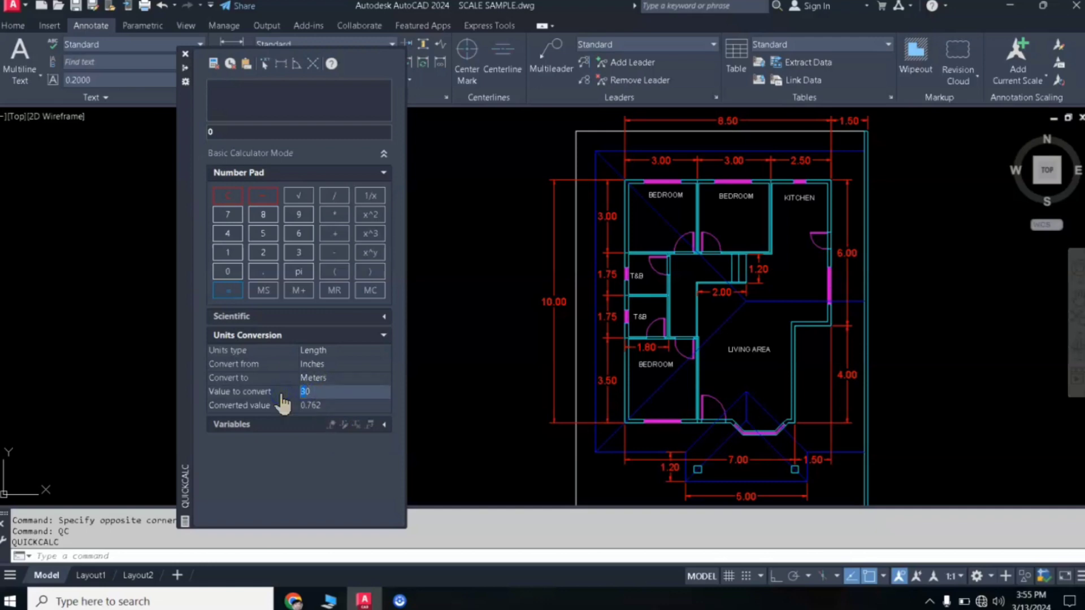
{"action": "type", "text": "20"}
{"action": "left_click", "coordinate": [328, 405]}
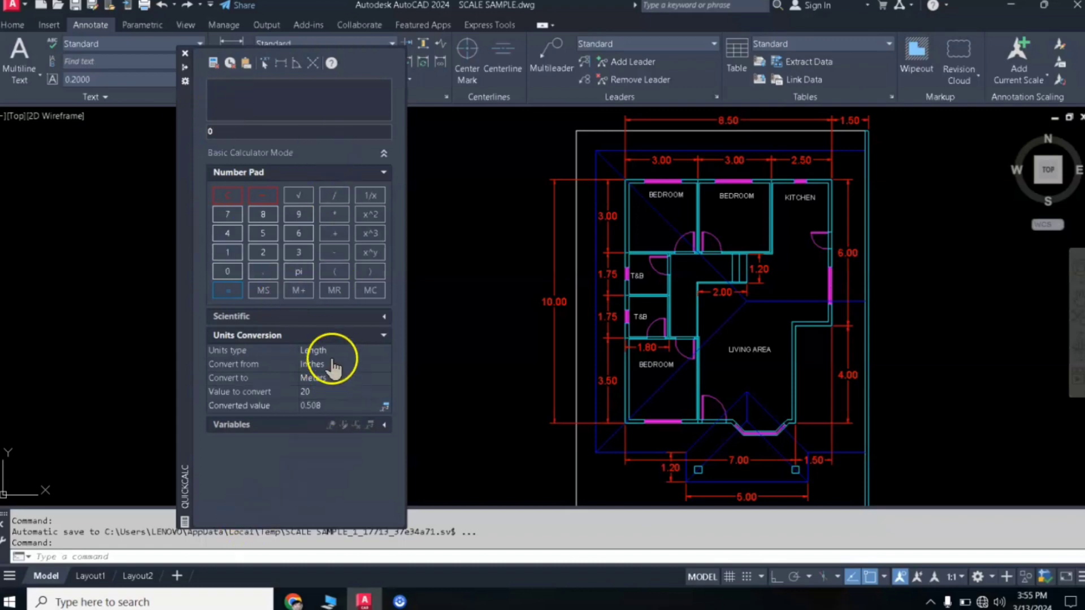
{"action": "left_click", "coordinate": [184, 54]}
{"action": "type", "text": "REC"}
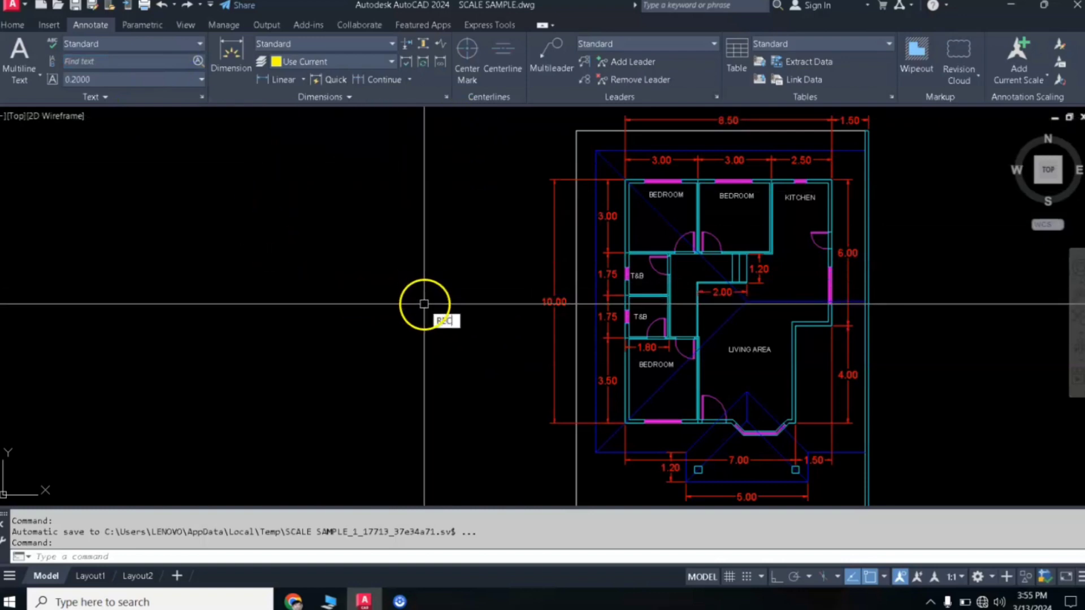
Draw a 0.762 by 0.508 rectangle left of the floor plan
{"action": "key", "text": "Return"}
{"action": "left_click", "coordinate": [384, 348]}
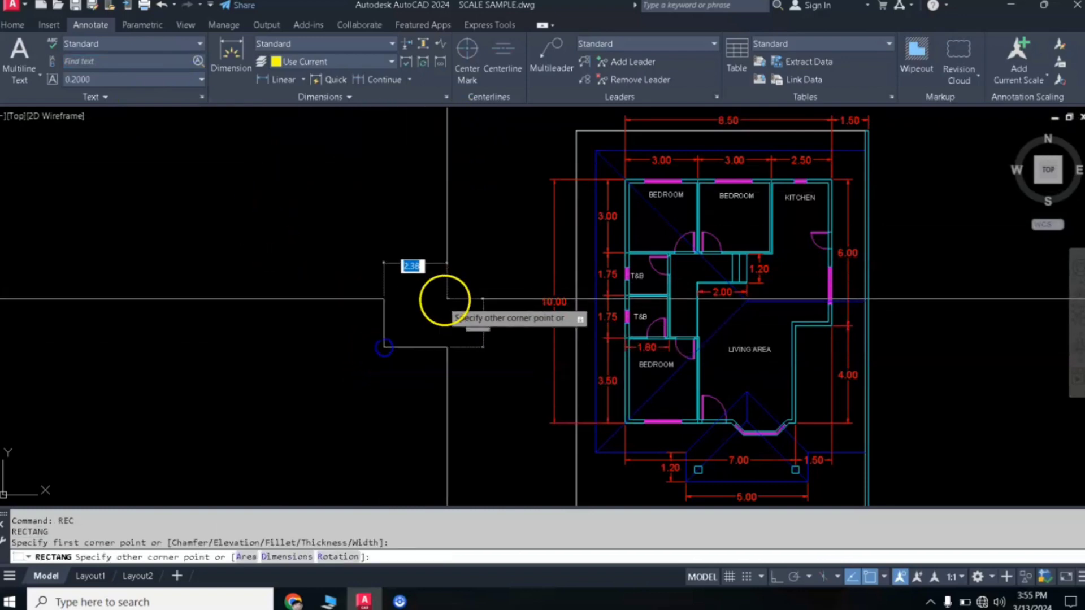
{"action": "left_click", "coordinate": [287, 557]}
{"action": "type", "text": ".762"}
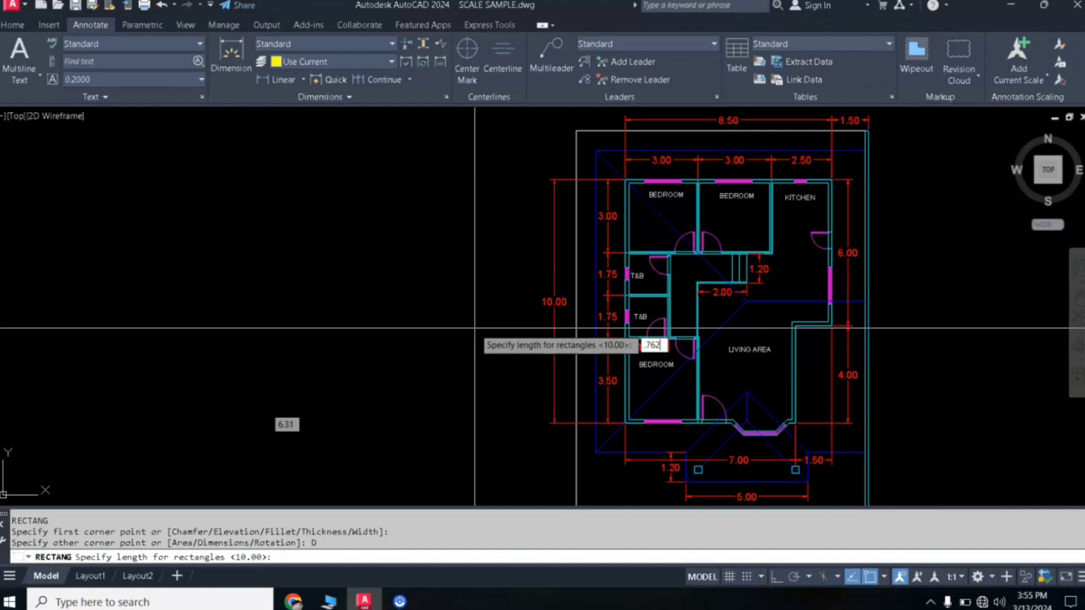
{"action": "key", "text": "Return"}
{"action": "type", "text": ".508"}
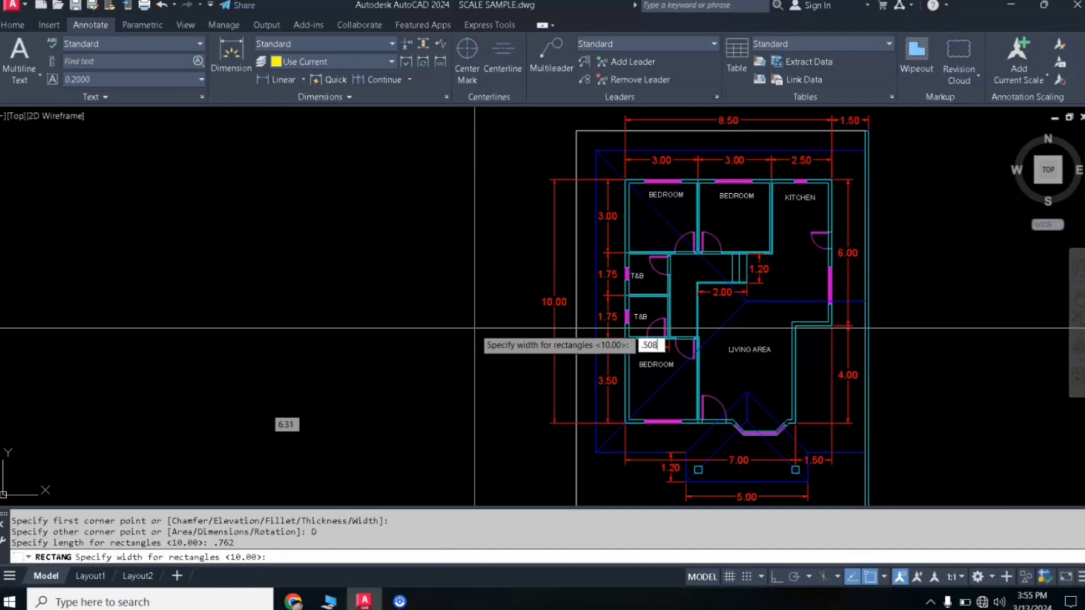
{"action": "key", "text": "Return"}
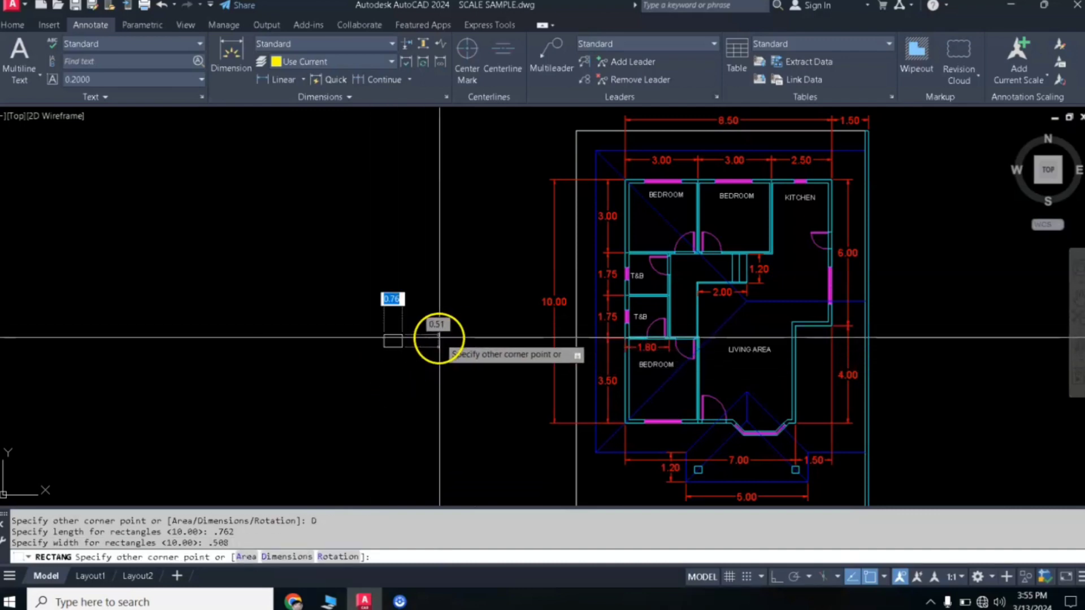
{"action": "scroll", "coordinate": [388, 344], "scroll_direction": "up", "scroll_amount": 3}
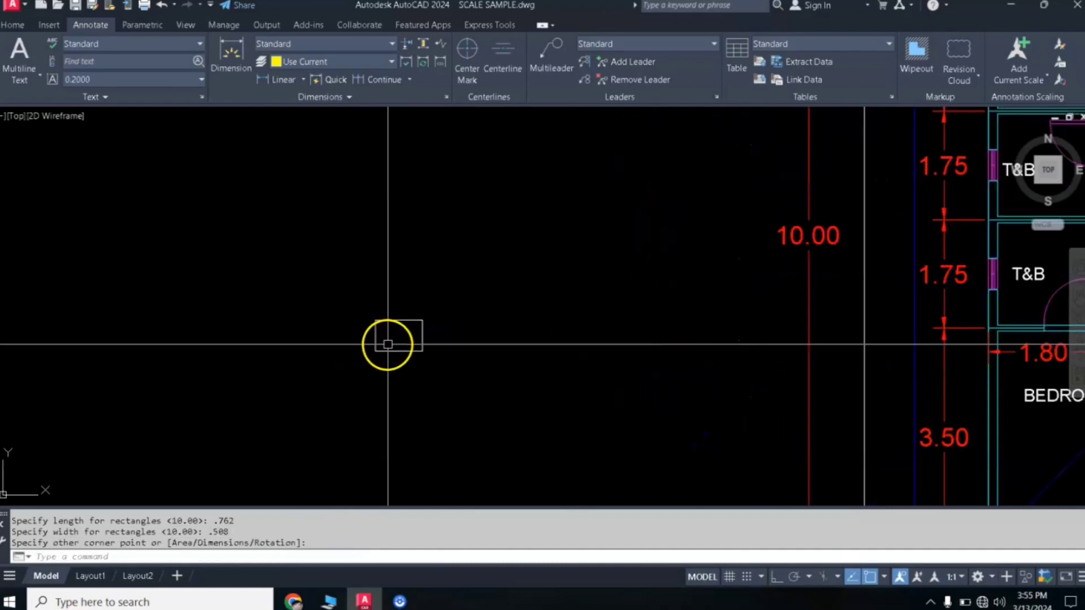
{"action": "left_click", "coordinate": [387, 344]}
Window-select the new rectangle so it can be moved
{"action": "left_click", "coordinate": [477, 279]}
{"action": "left_click", "coordinate": [367, 377]}
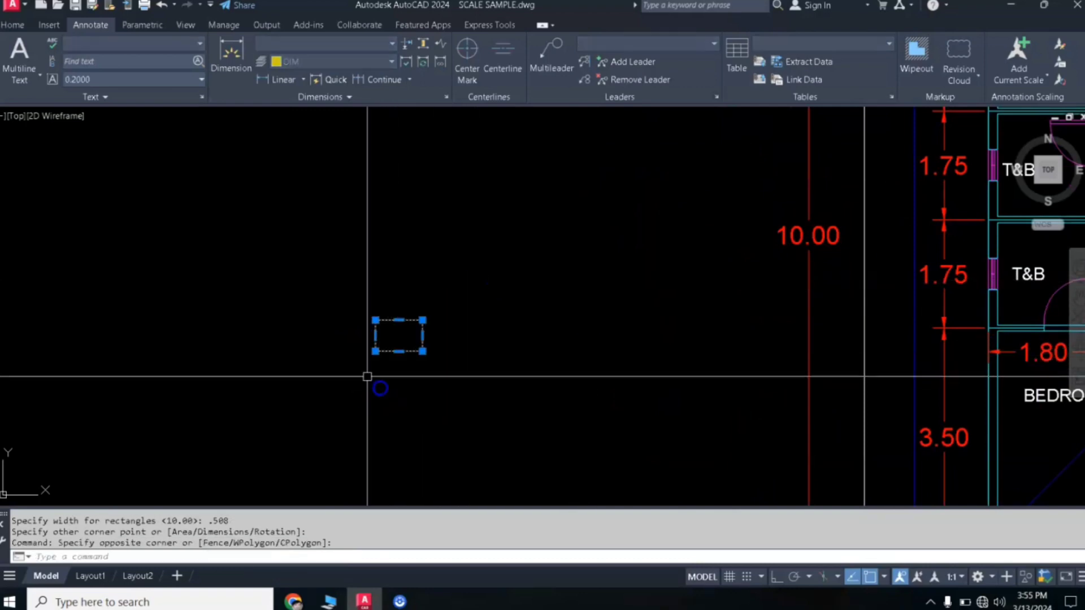
{"action": "key", "text": "Return"}
Move the rectangle to its new position and zoom in on it
{"action": "left_click", "coordinate": [363, 369]}
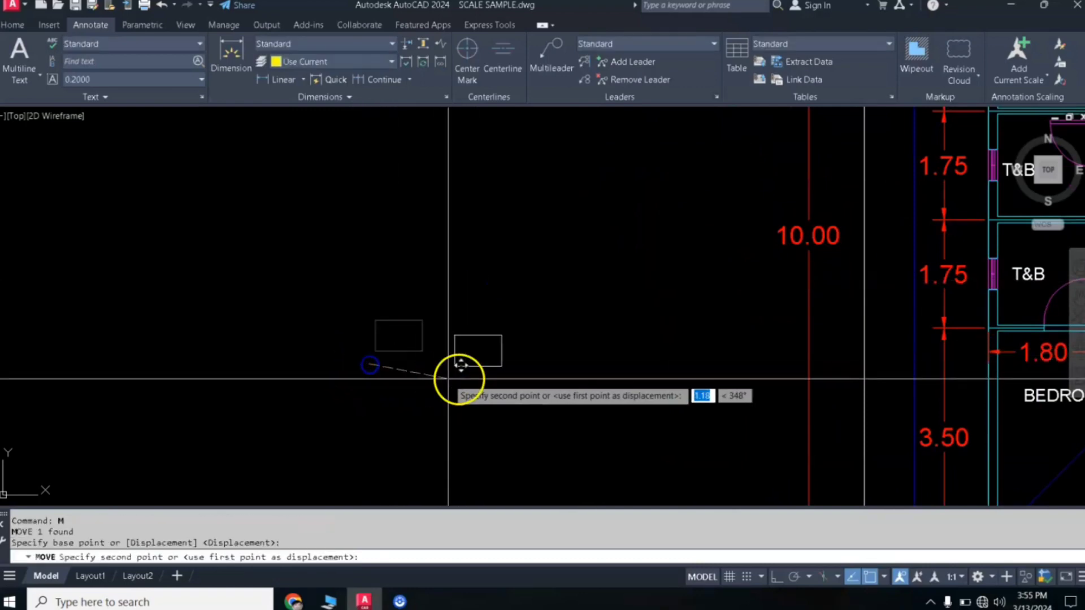
{"action": "left_click", "coordinate": [520, 375]}
{"action": "scroll", "coordinate": [592, 366], "scroll_direction": "down", "scroll_amount": 4}
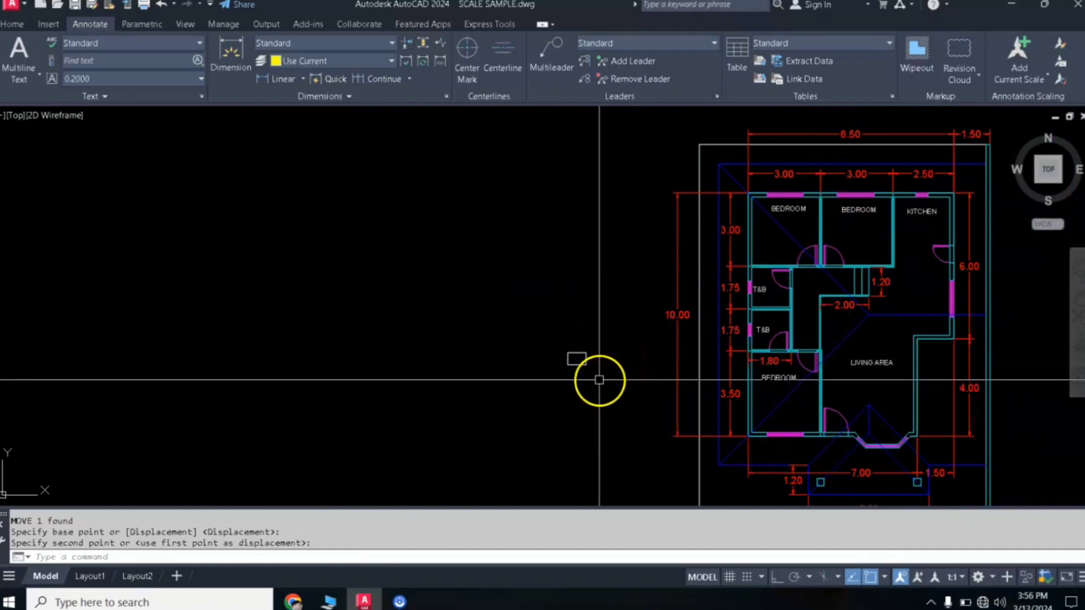
{"action": "scroll", "coordinate": [601, 381], "scroll_direction": "up", "scroll_amount": 4}
{"action": "scroll", "coordinate": [535, 337], "scroll_direction": "up", "scroll_amount": 4}
{"action": "scroll", "coordinate": [583, 317], "scroll_direction": "up", "scroll_amount": 2}
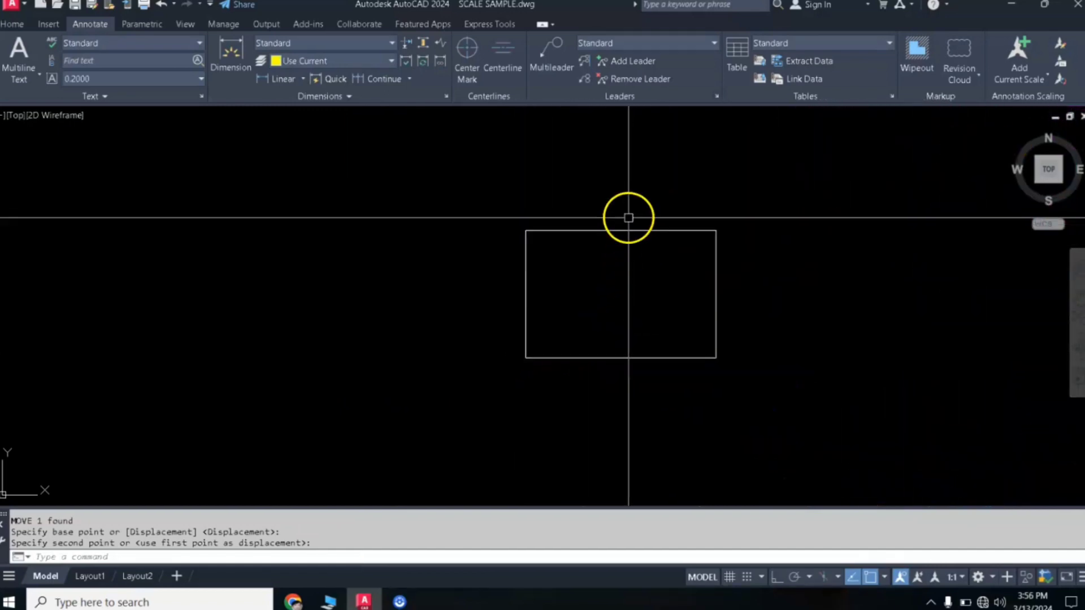
{"action": "scroll", "coordinate": [622, 270], "scroll_direction": "up", "scroll_amount": 2}
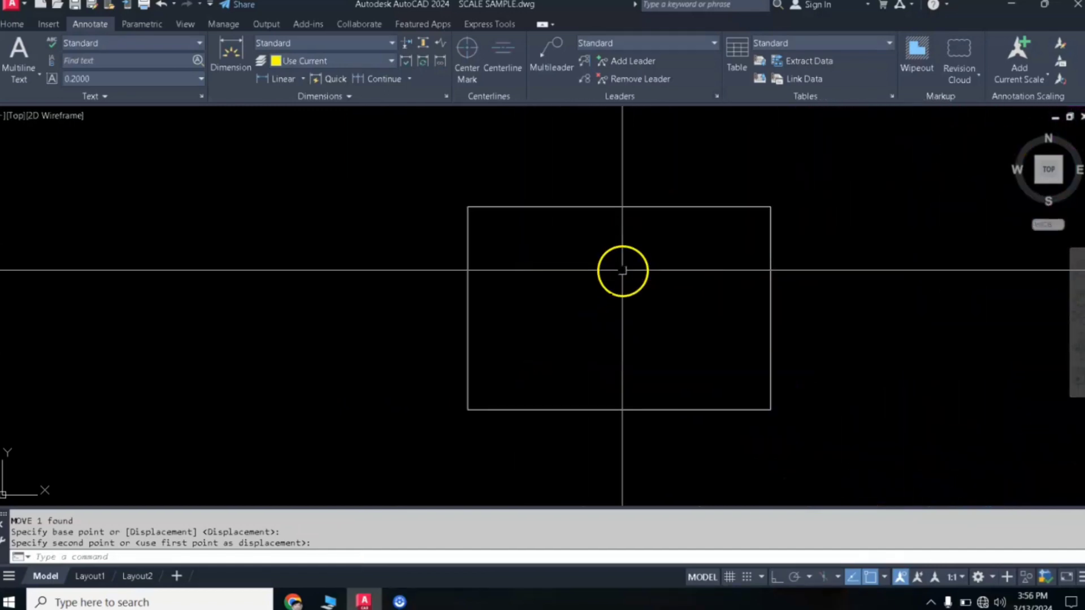
Offset the rectangle 0.025 inward to form an inner border
{"action": "left_click", "coordinate": [619, 298]}
{"action": "type", "text": "o"}
{"action": "key", "text": "Return"}
{"action": "key", "text": "BackSpace"}
{"action": "type", "text": ".025"}
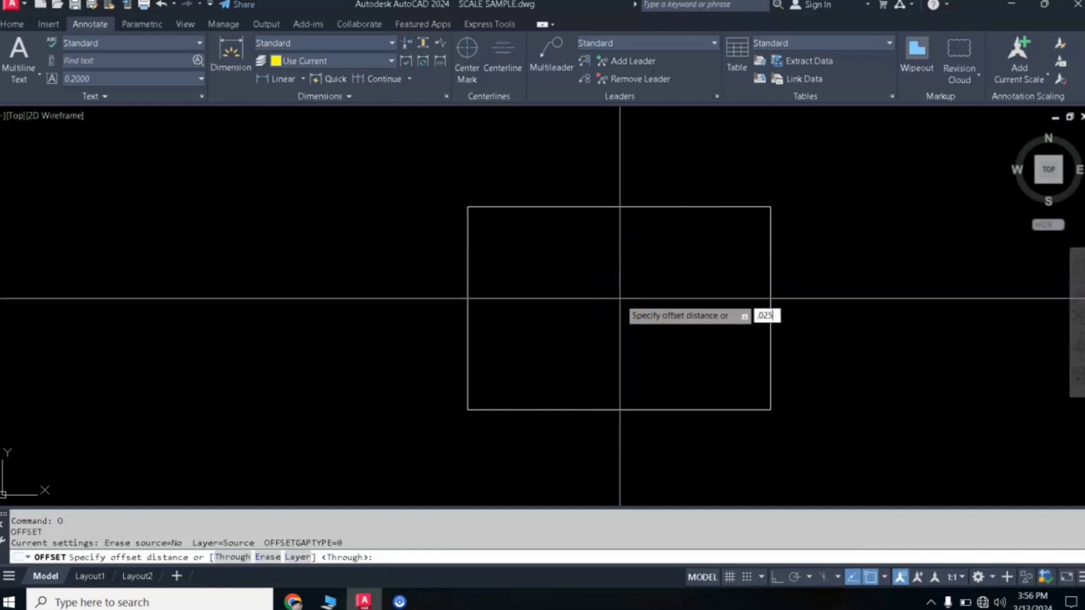
{"action": "key", "text": "Return"}
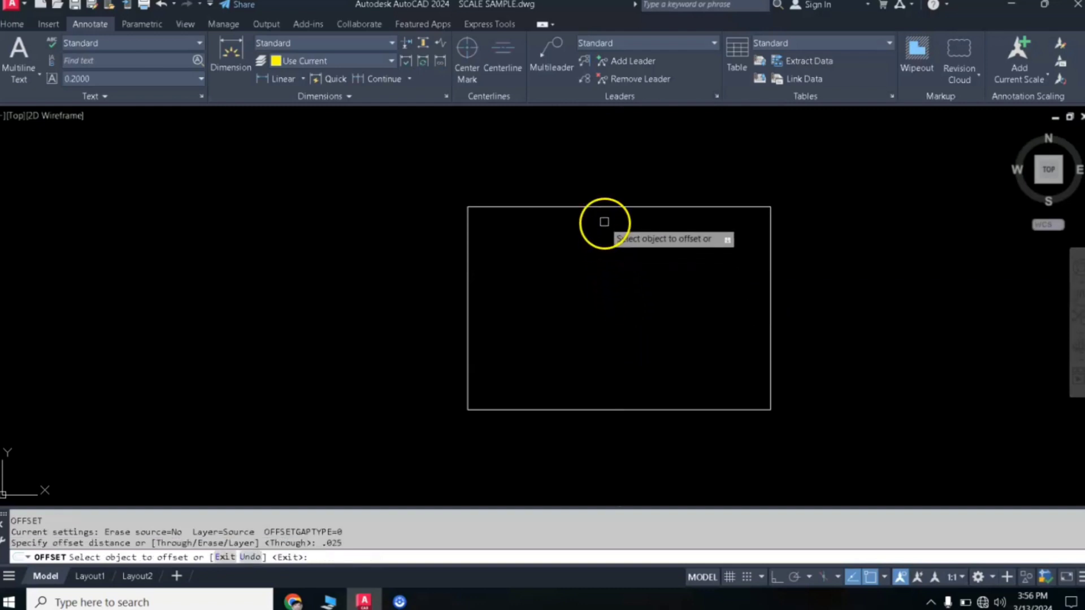
{"action": "left_click", "coordinate": [609, 208]}
{"action": "left_click", "coordinate": [610, 231]}
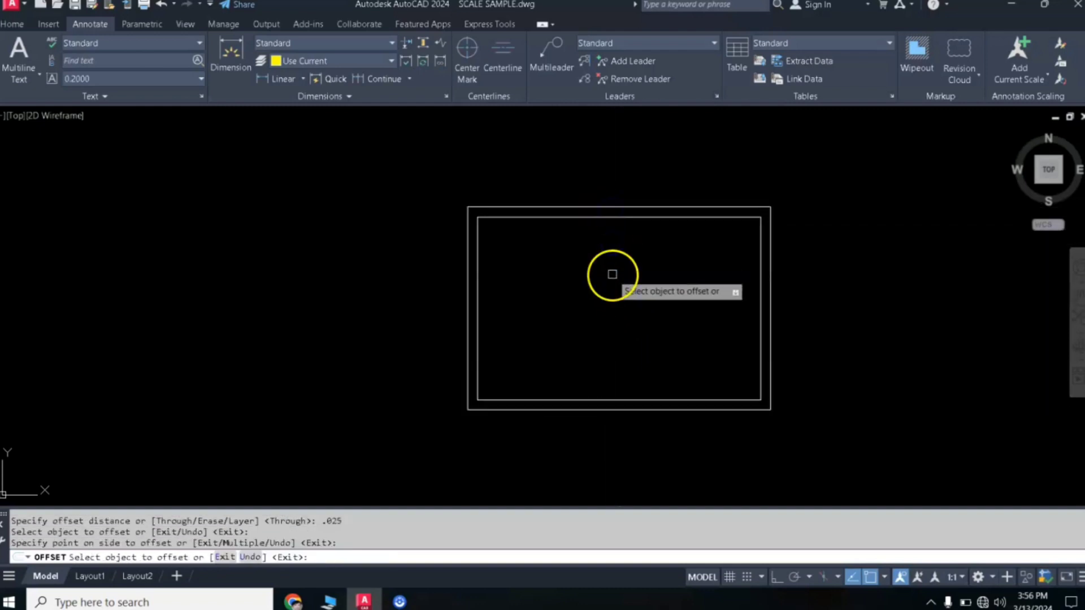
{"action": "key", "text": "Return"}
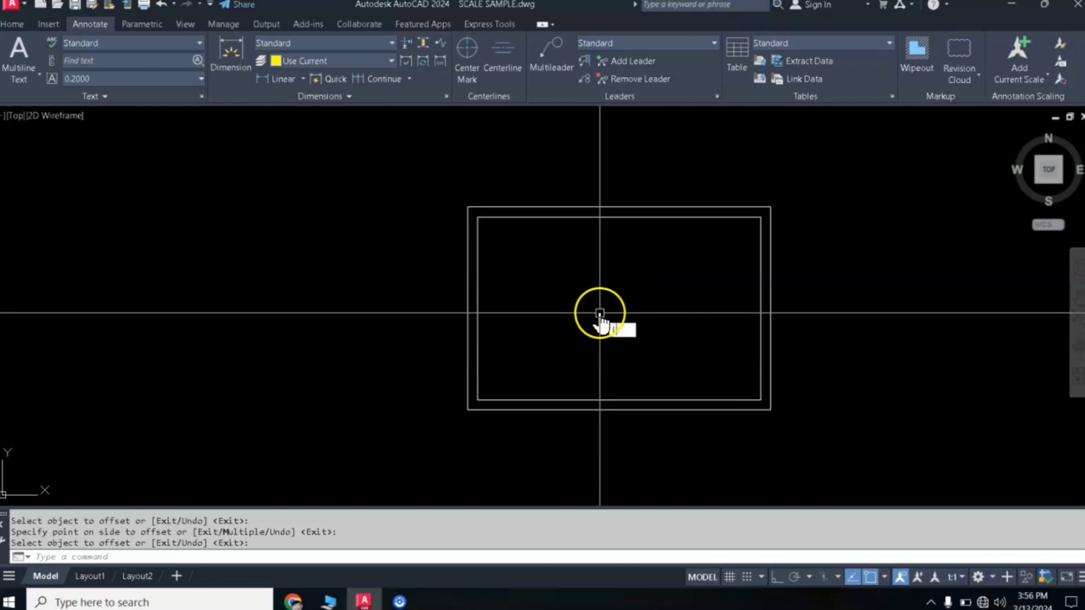
{"action": "type", "text": "l"}
{"action": "key", "text": "Return"}
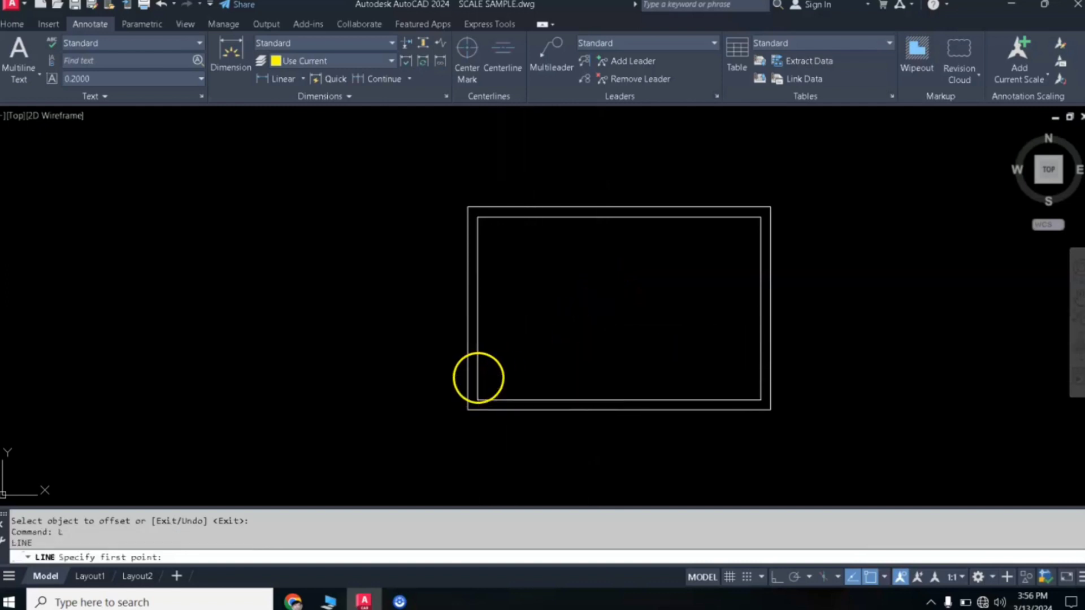
Draw a horizontal line across the inner border and a short vertical divider below it
{"action": "left_click", "coordinate": [478, 377]}
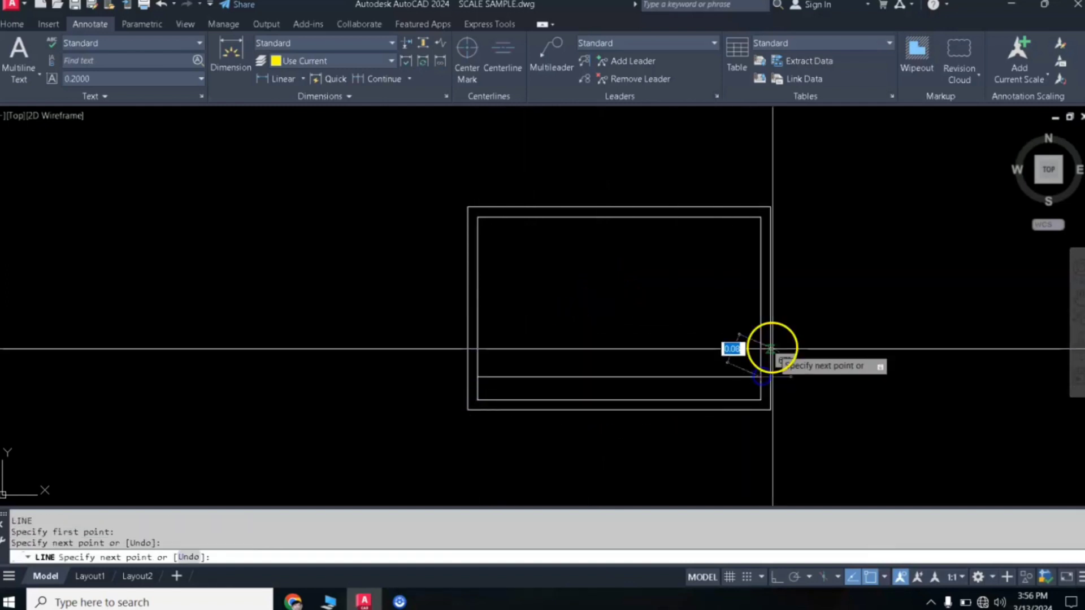
{"action": "left_click", "coordinate": [771, 349]}
{"action": "key", "text": "Return"}
{"action": "type", "text": "L"}
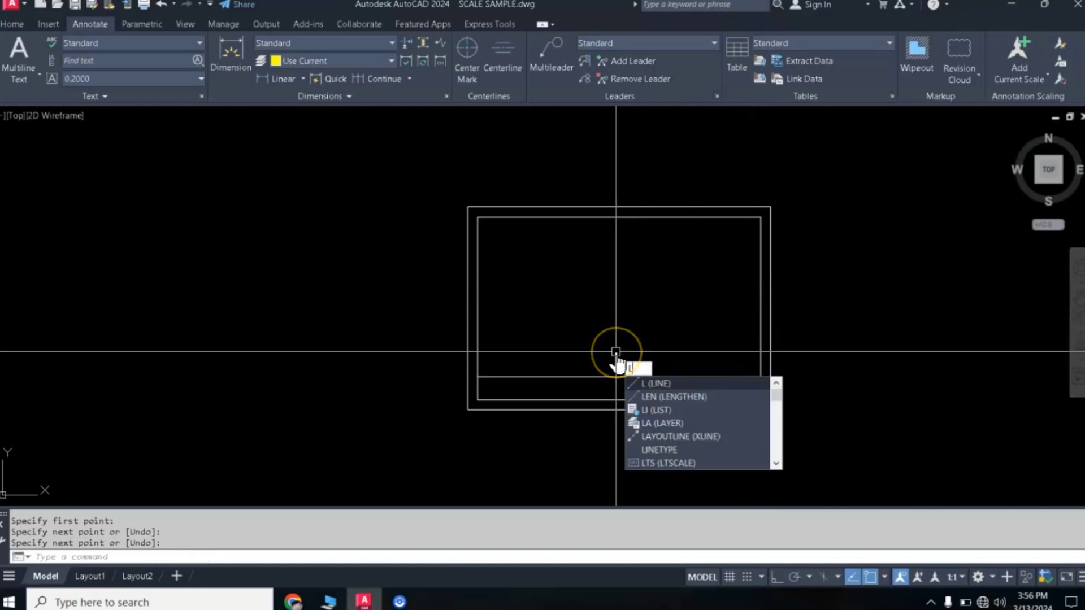
{"action": "key", "text": "Return"}
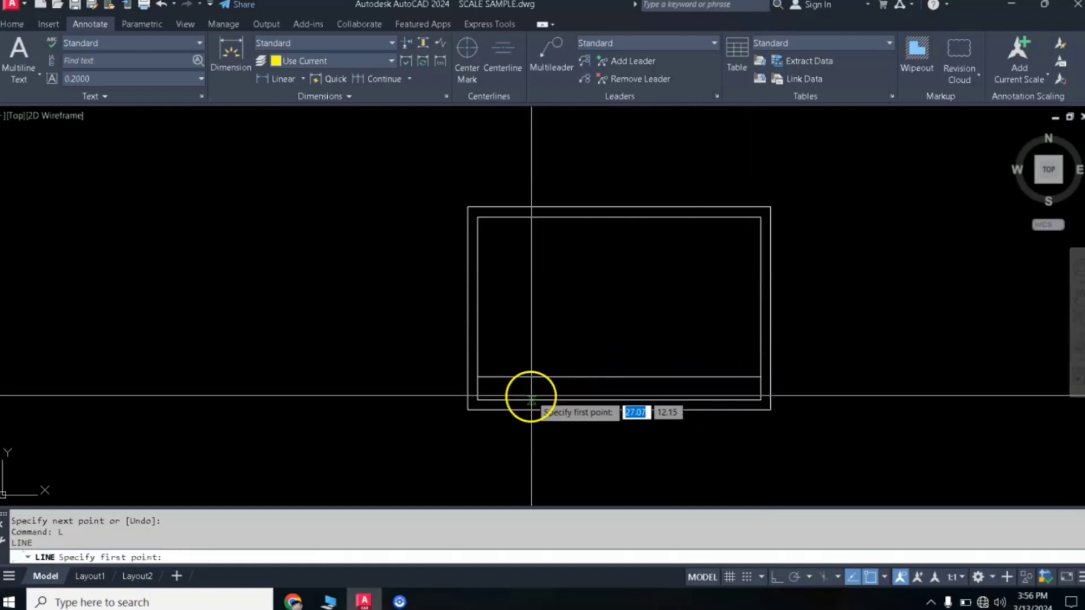
{"action": "left_click", "coordinate": [531, 395]}
{"action": "left_click", "coordinate": [531, 377]}
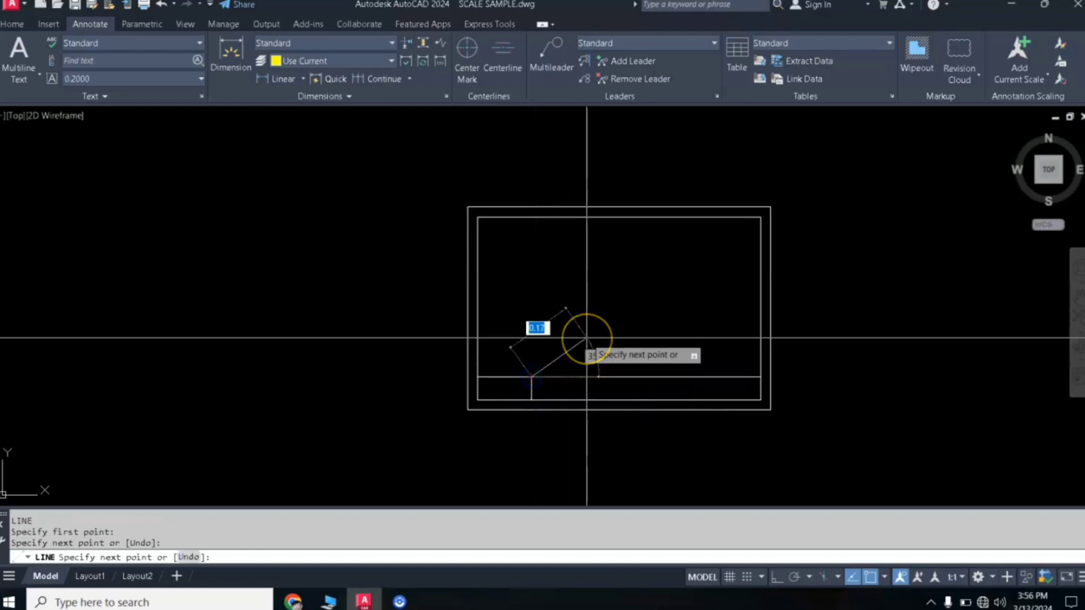
{"action": "right_click", "coordinate": [544, 366]}
Copy the divider with Ortho on to four more positions along the title strip
{"action": "left_click", "coordinate": [508, 357]}
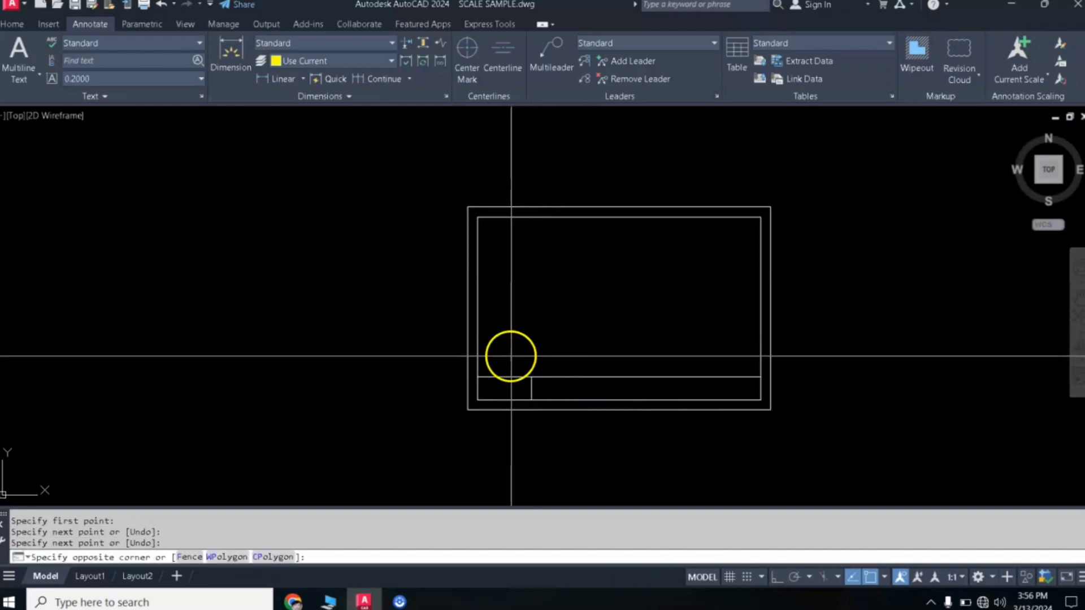
{"action": "left_click", "coordinate": [567, 435]}
{"action": "type", "text": "o"}
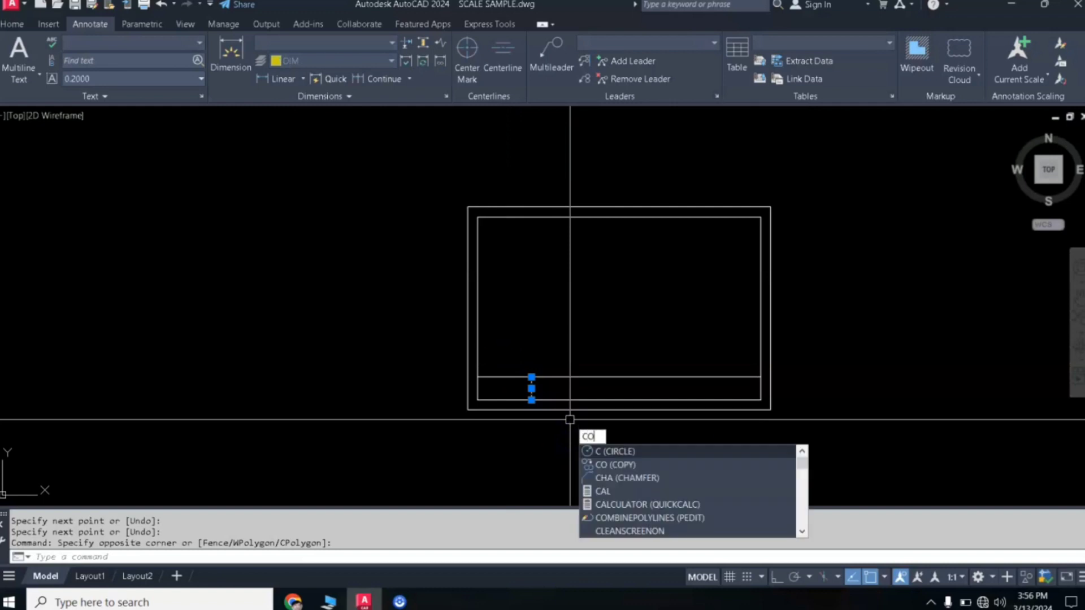
{"action": "key", "text": "Return"}
{"action": "left_click", "coordinate": [462, 471]}
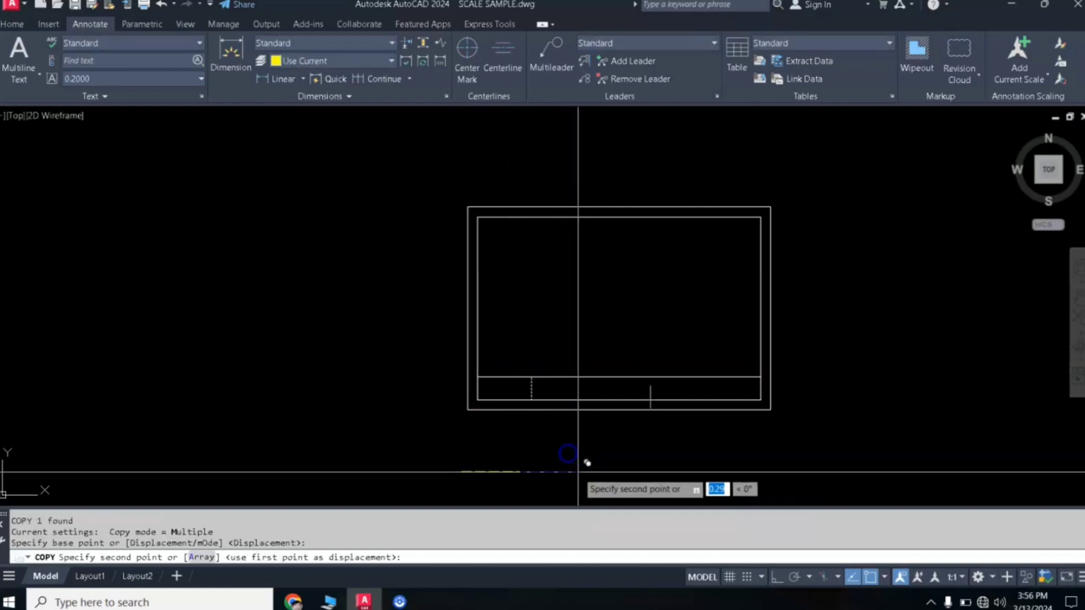
{"action": "left_click", "coordinate": [777, 576]}
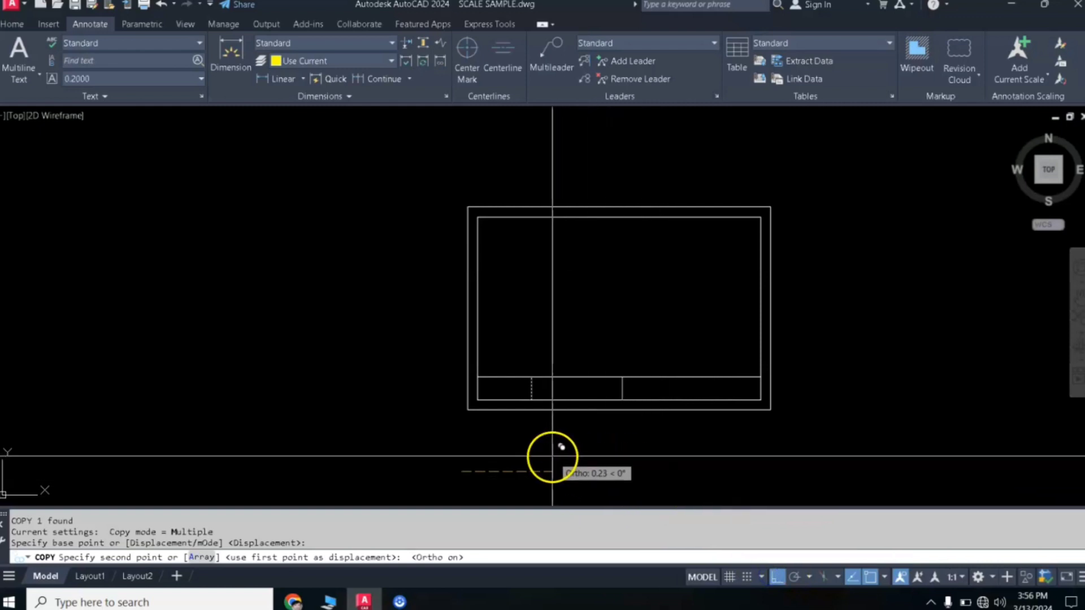
{"action": "left_click", "coordinate": [524, 456]}
{"action": "left_click", "coordinate": [581, 451]}
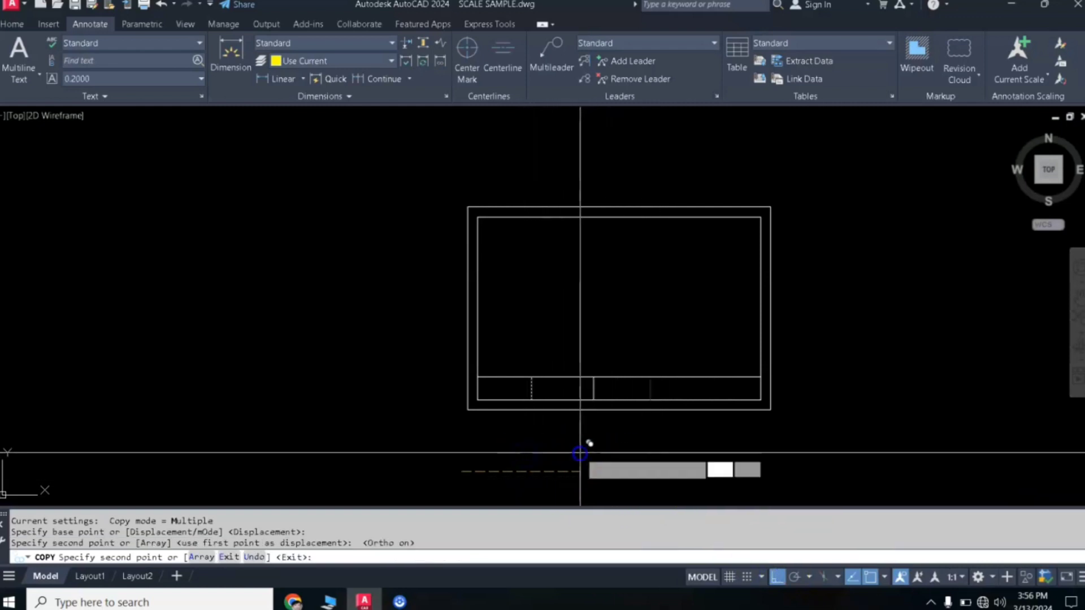
{"action": "left_click", "coordinate": [623, 453]}
{"action": "left_click", "coordinate": [669, 452]}
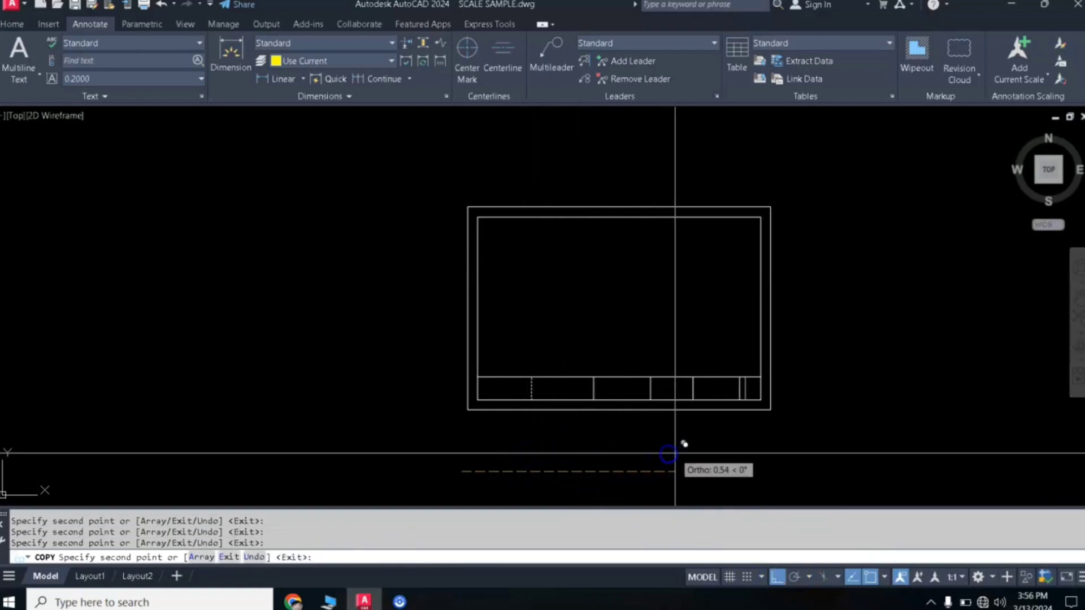
{"action": "key", "text": "Return"}
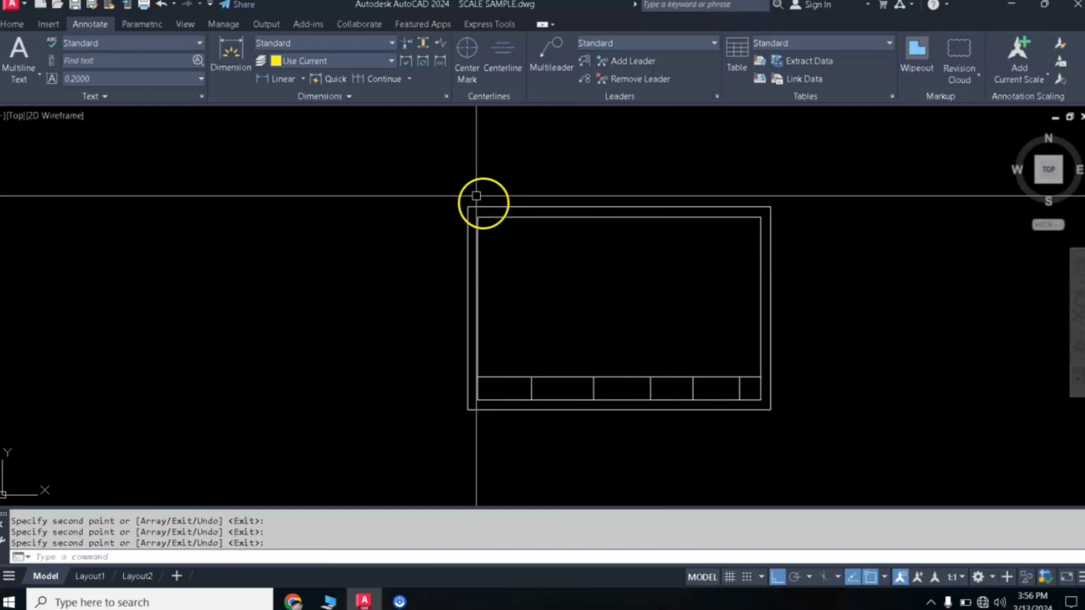
Select the inner border and title strip and set their colour to Blue
{"action": "left_click", "coordinate": [470, 183]}
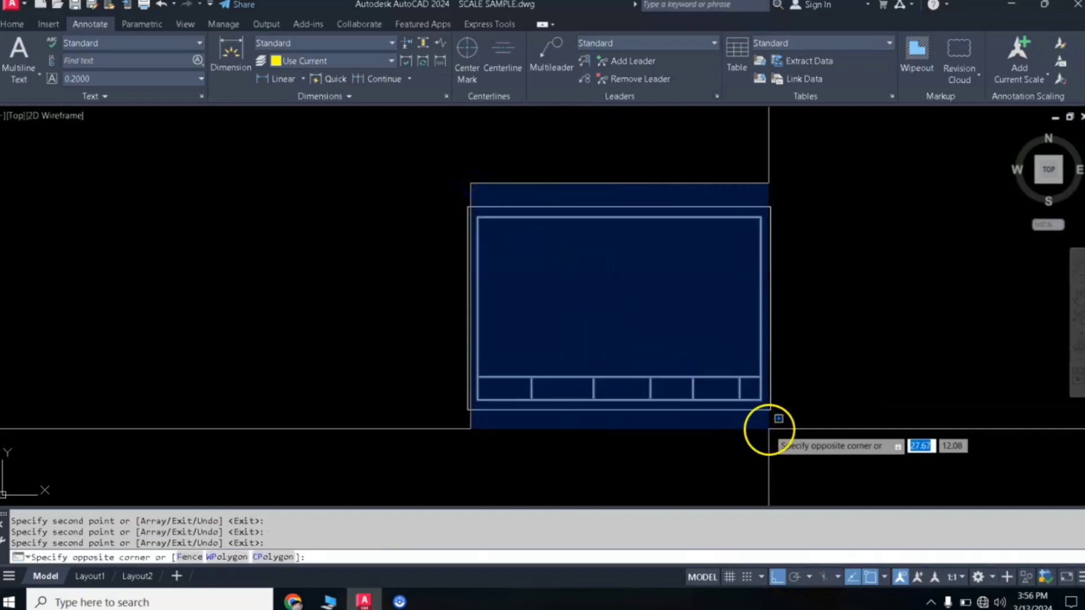
{"action": "left_click", "coordinate": [769, 430]}
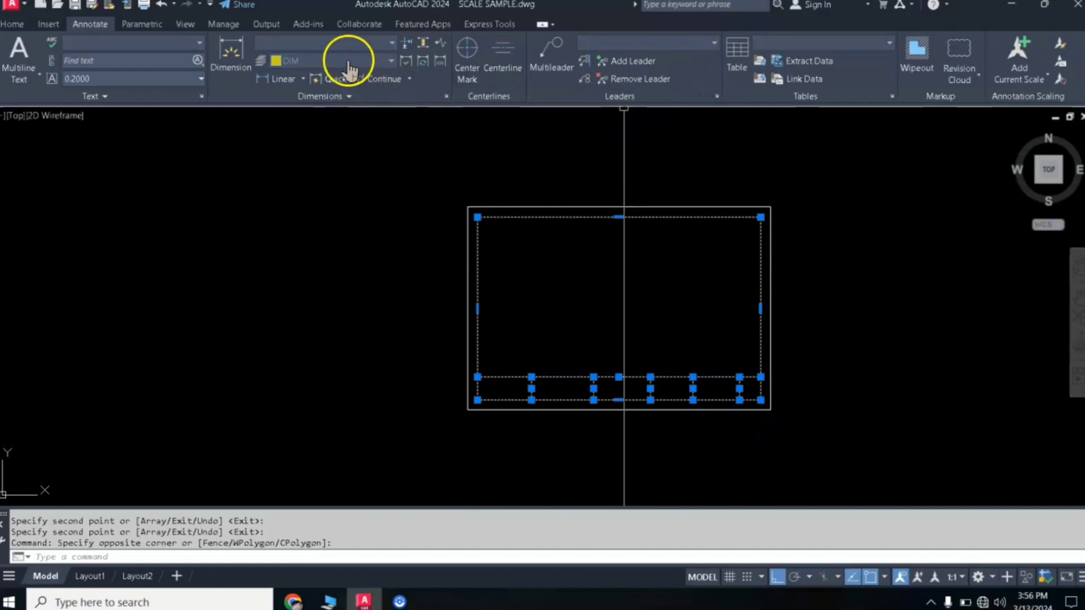
{"action": "left_click", "coordinate": [11, 24]}
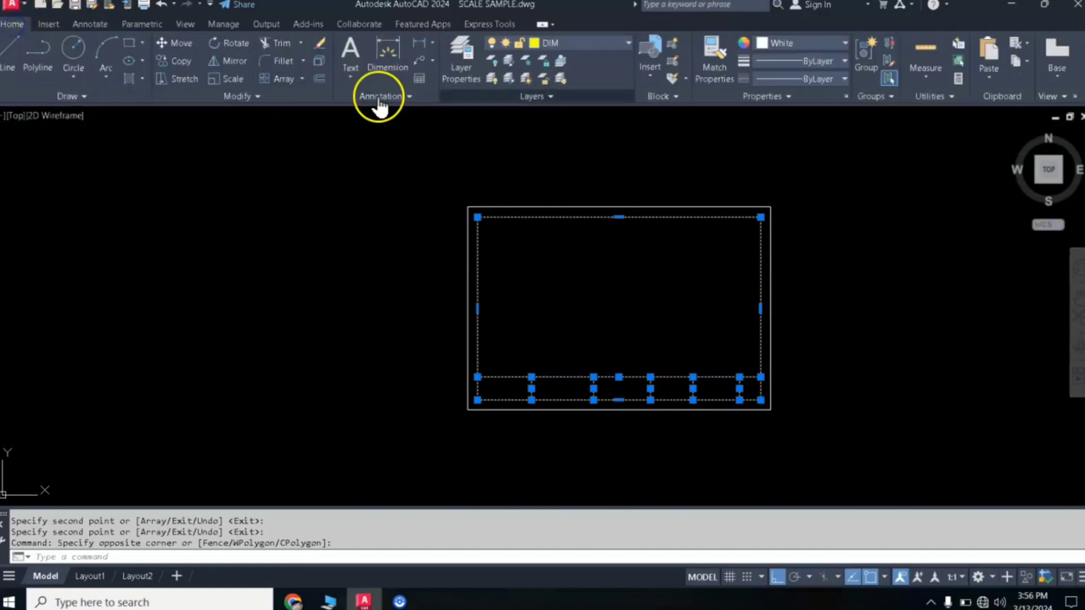
{"action": "left_click", "coordinate": [793, 43]}
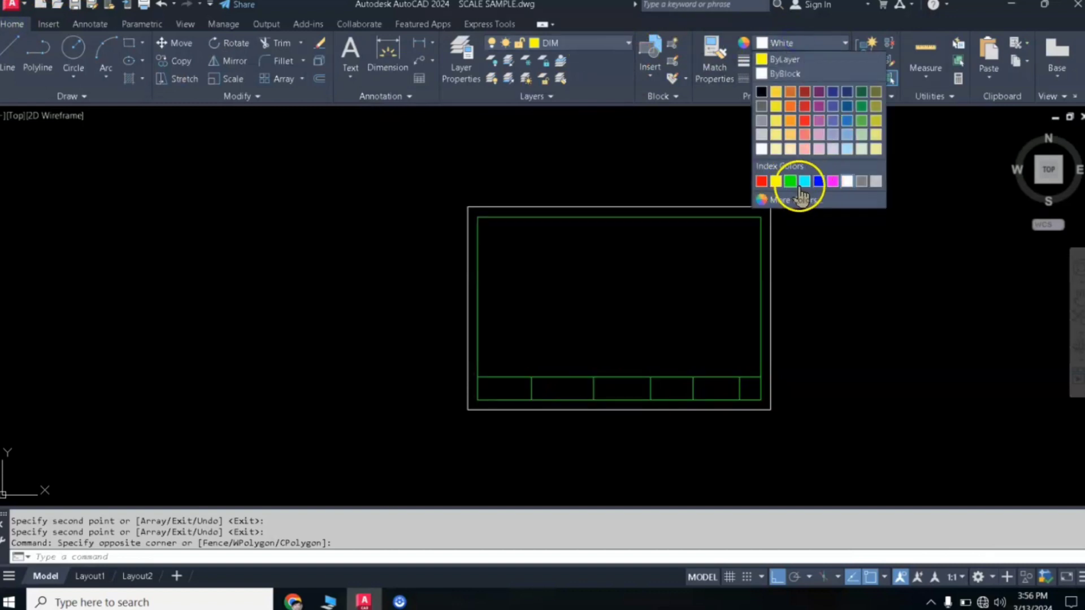
{"action": "left_click", "coordinate": [819, 181]}
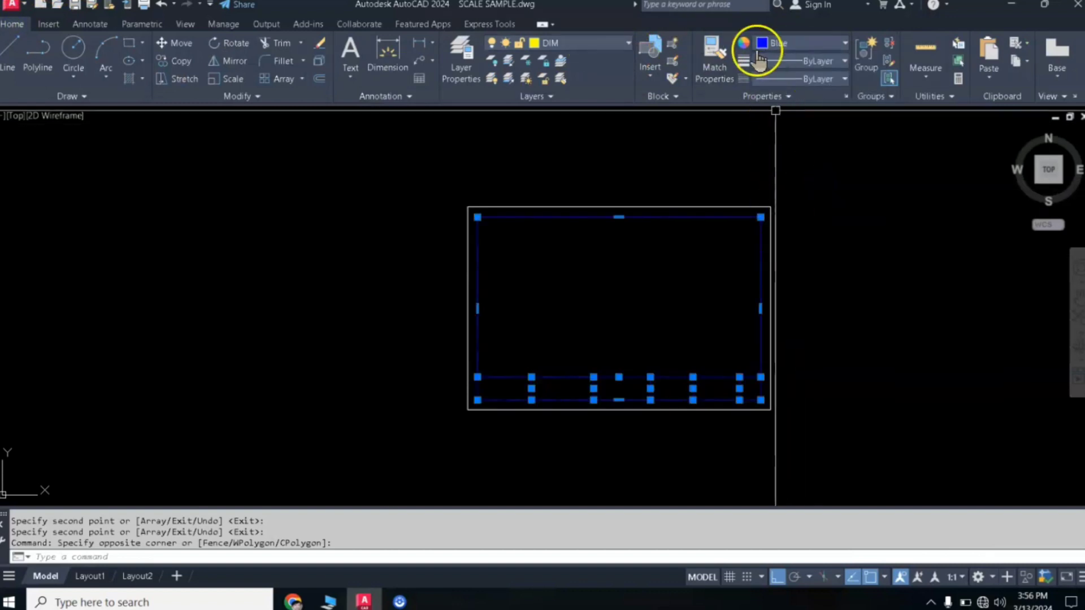
{"action": "key", "text": "Escape"}
{"action": "key", "text": "Escape"}
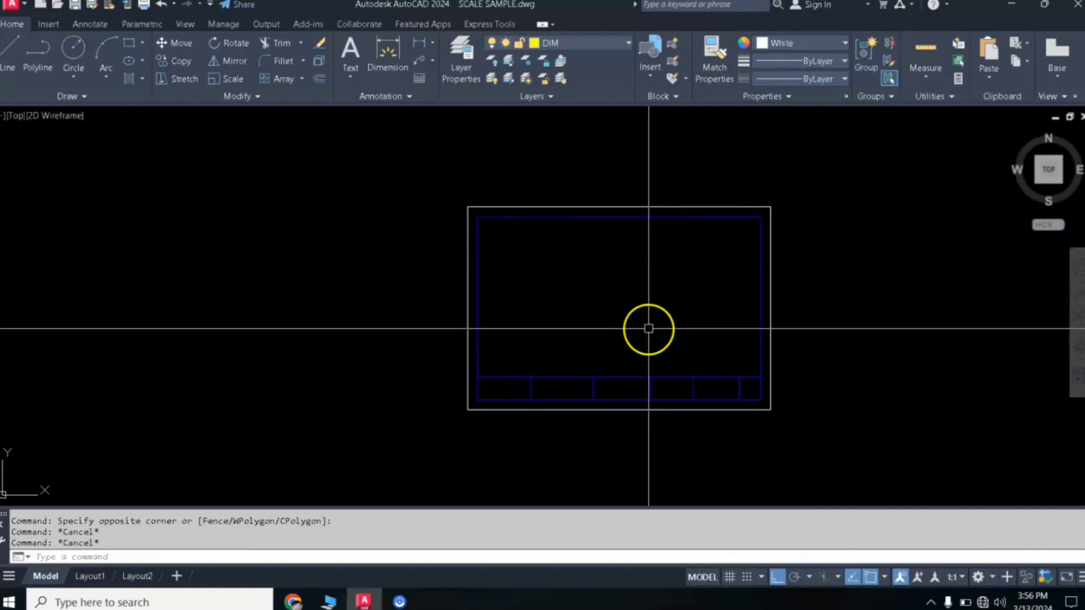
Zoom out and pan until the full floor plan is back in view
{"action": "scroll", "coordinate": [650, 327], "scroll_direction": "down", "scroll_amount": 2}
{"action": "scroll", "coordinate": [655, 316], "scroll_direction": "down", "scroll_amount": 3}
{"action": "scroll", "coordinate": [662, 304], "scroll_direction": "down", "scroll_amount": 1}
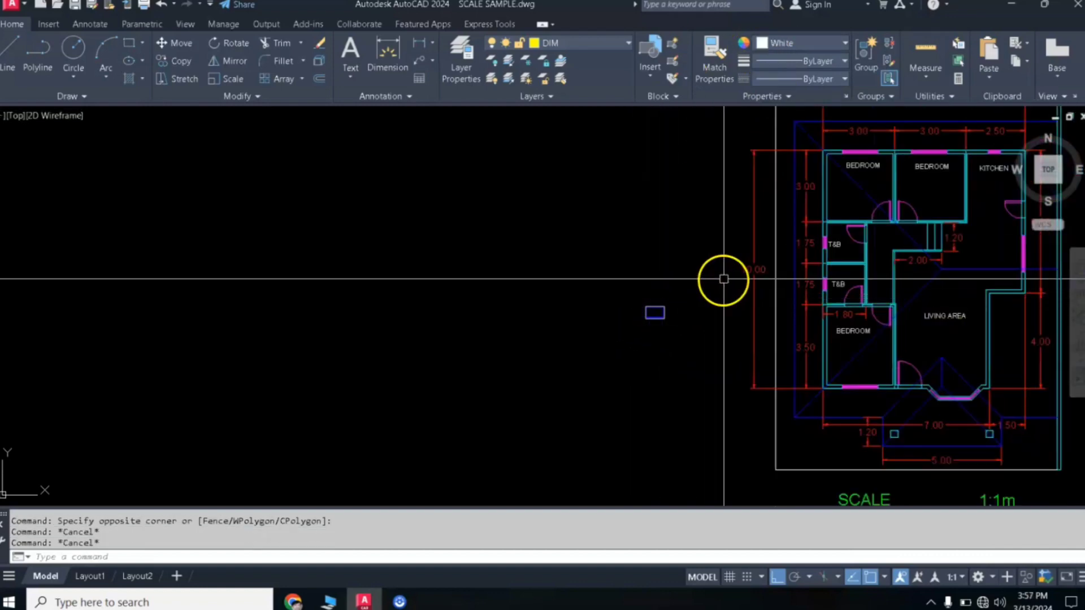
{"action": "middle_click_drag", "start_coordinate": [721, 281], "coordinate": [656, 293]}
{"action": "middle_click_drag", "start_coordinate": [744, 247], "coordinate": [593, 278]}
{"action": "scroll", "coordinate": [635, 263], "scroll_direction": "down", "scroll_amount": 2}
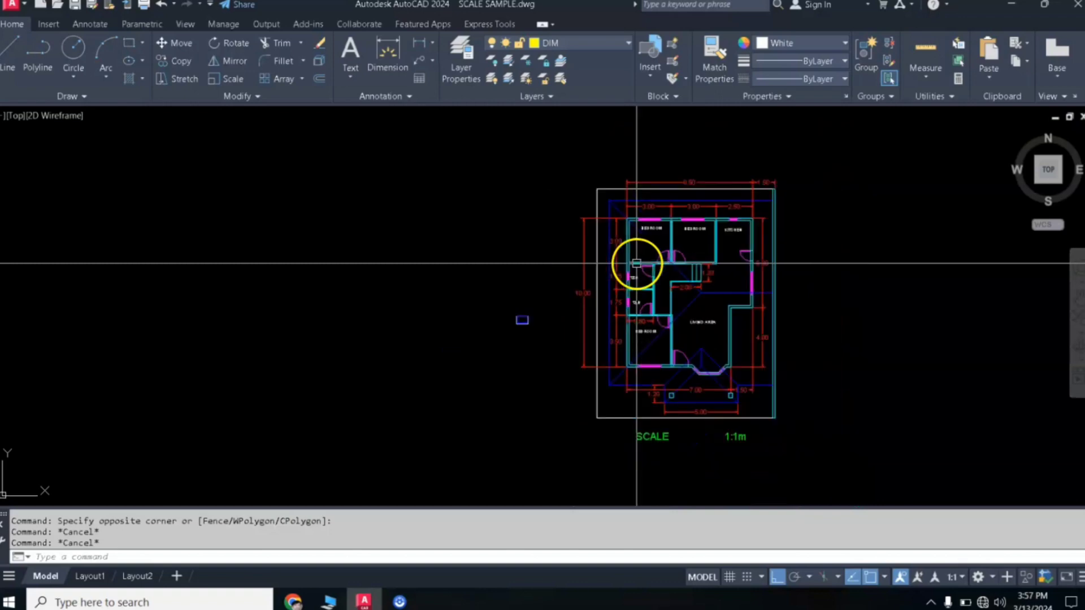
{"action": "scroll", "coordinate": [529, 330], "scroll_direction": "up", "scroll_amount": 4}
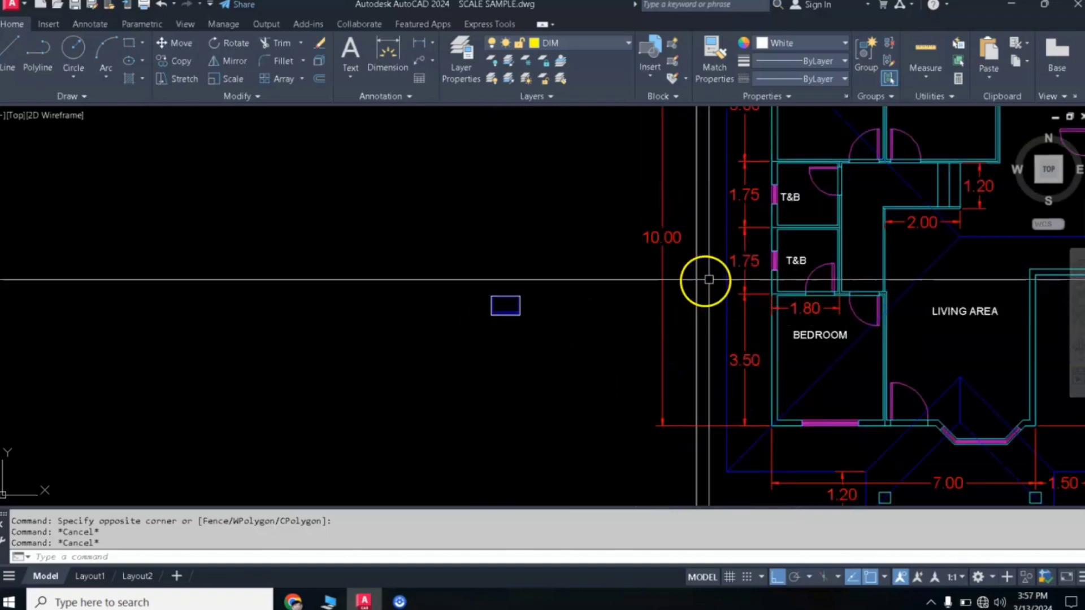
{"action": "scroll", "coordinate": [709, 282], "scroll_direction": "down", "scroll_amount": 3}
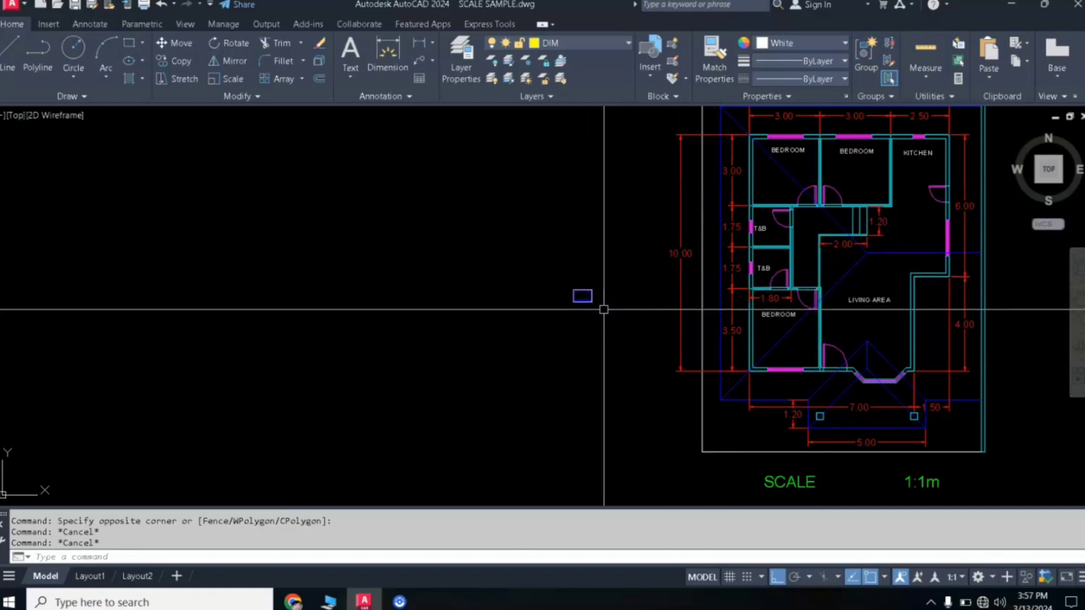
{"action": "scroll", "coordinate": [603, 309], "scroll_direction": "down", "scroll_amount": 1}
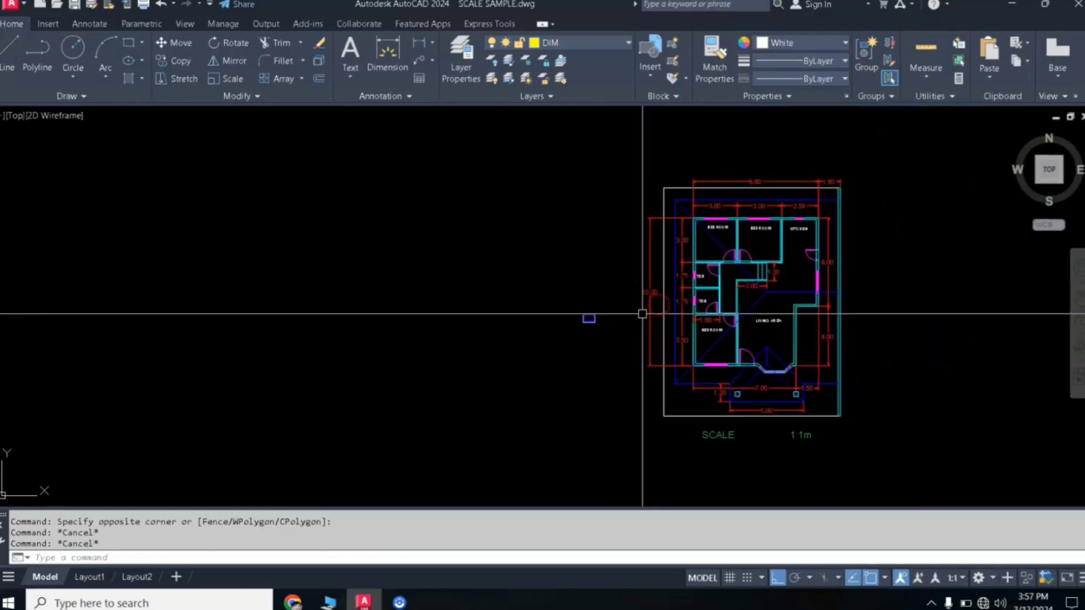
{"action": "scroll", "coordinate": [642, 315], "scroll_direction": "up", "scroll_amount": 1}
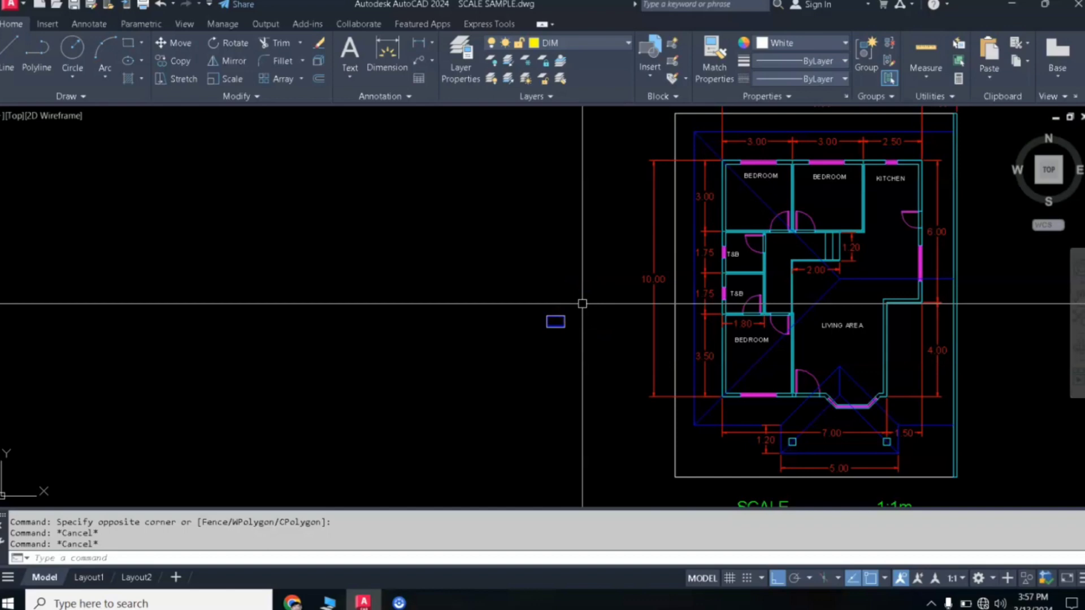
Place a copy of the floor plan to the left of the original
{"action": "scroll", "coordinate": [582, 303], "scroll_direction": "down", "scroll_amount": 3}
{"action": "left_click", "coordinate": [614, 341]}
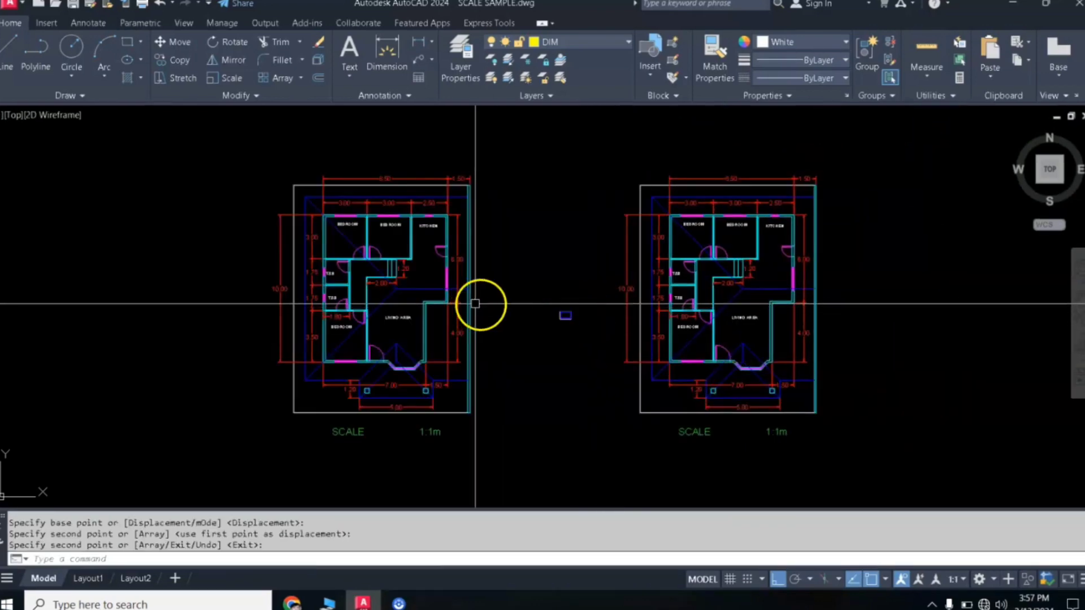
{"action": "key", "text": "Escape"}
Scale the copied floor plan by a factor of 1/50 from a picked base point
{"action": "left_click", "coordinate": [251, 174]}
{"action": "left_click", "coordinate": [493, 459]}
{"action": "type", "text": "SC"}
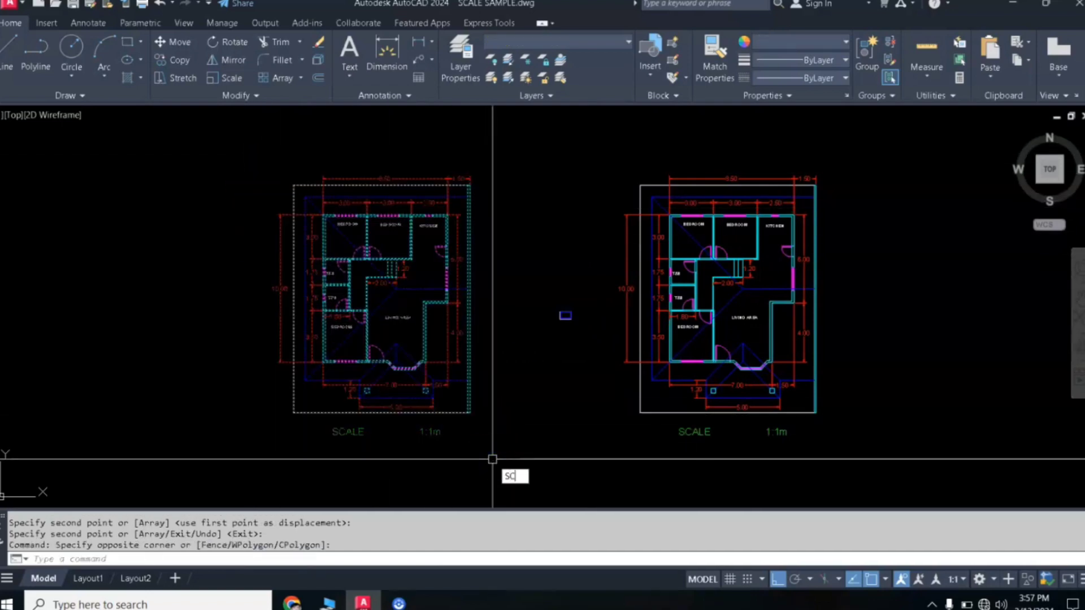
{"action": "key", "text": "Return"}
{"action": "left_click", "coordinate": [396, 300]}
{"action": "type", "text": "1/50"}
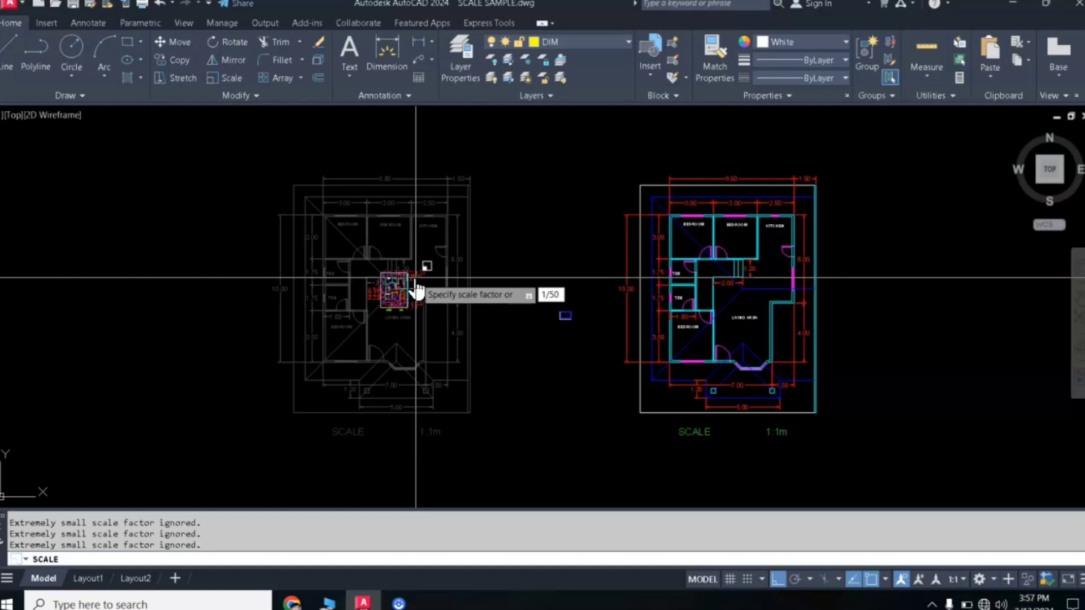
{"action": "key", "text": "Return"}
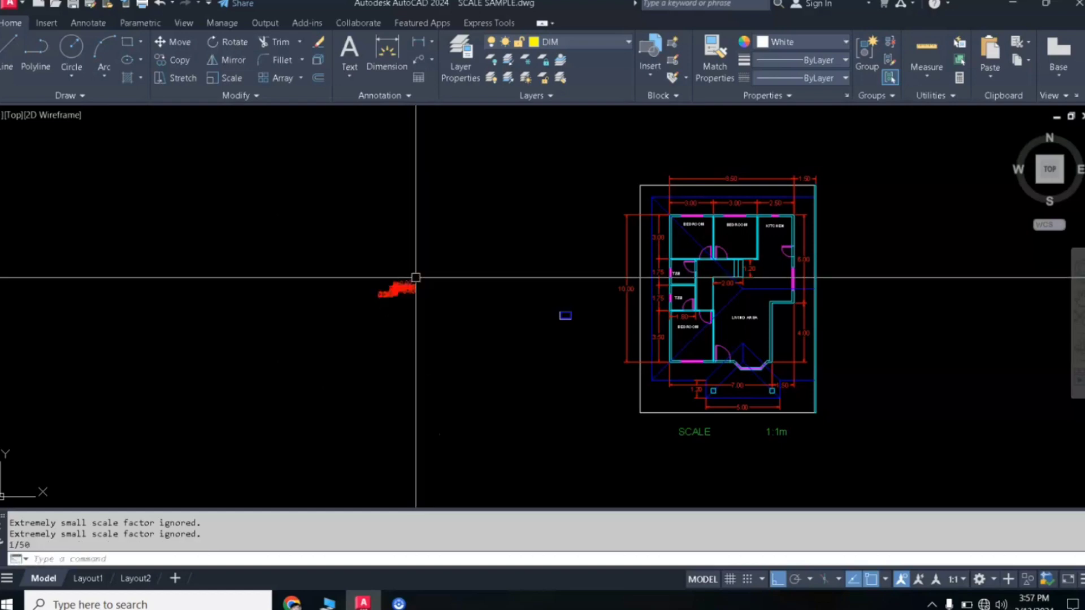
{"action": "scroll", "coordinate": [363, 293], "scroll_direction": "up", "scroll_amount": 2}
{"action": "scroll", "coordinate": [455, 283], "scroll_direction": "up", "scroll_amount": 3}
{"action": "scroll", "coordinate": [467, 280], "scroll_direction": "up", "scroll_amount": 3}
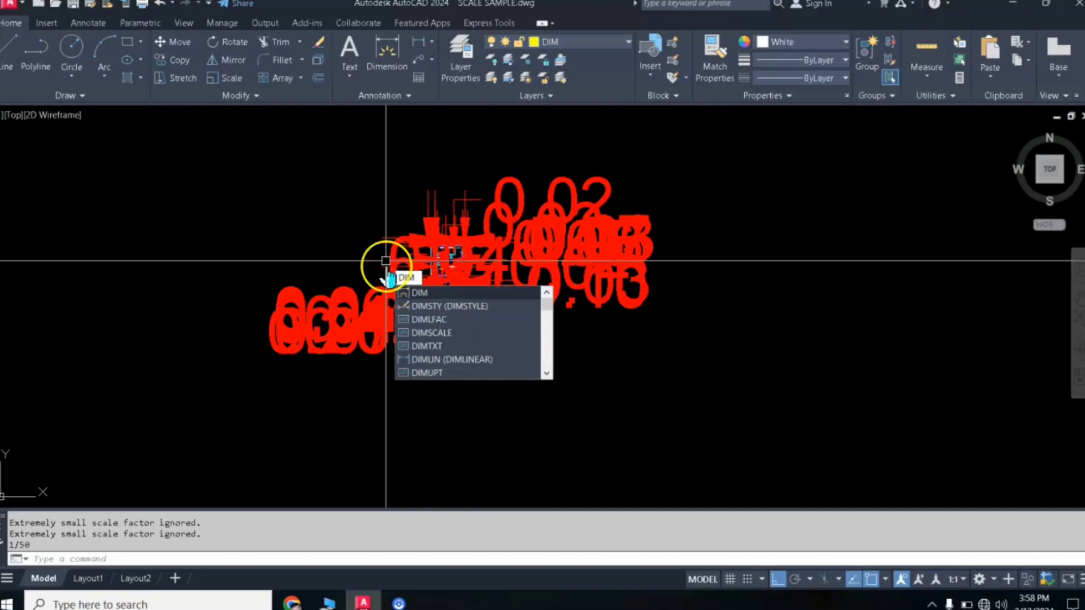
Set the dimension scale to 1/50 and keep the linear length factor (DIMLFAC) at 50
{"action": "left_click", "coordinate": [428, 333]}
{"action": "type", "text": "1/50"}
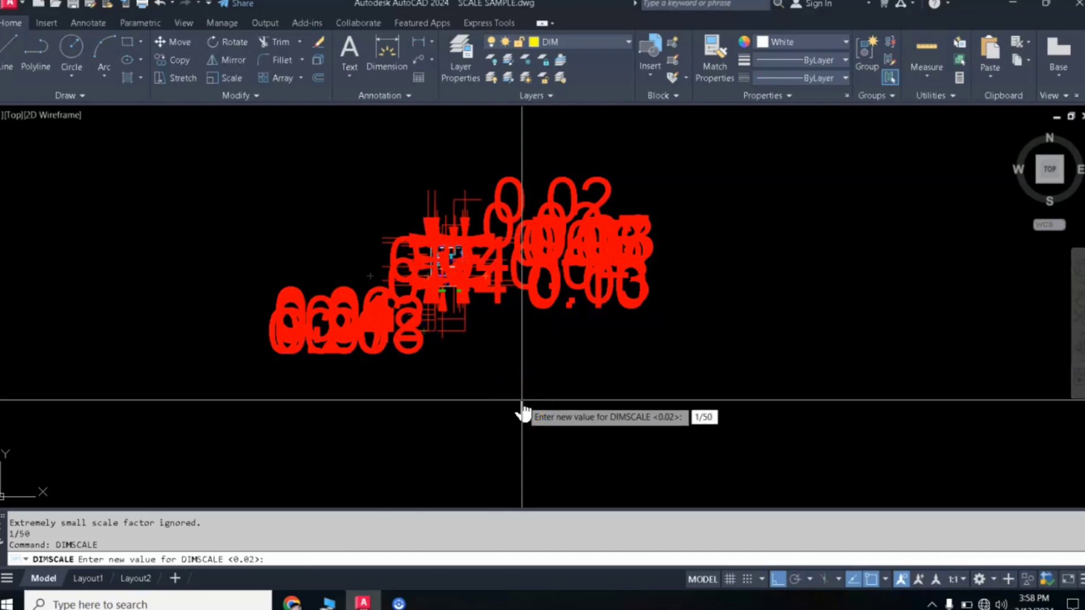
{"action": "key", "text": "Return"}
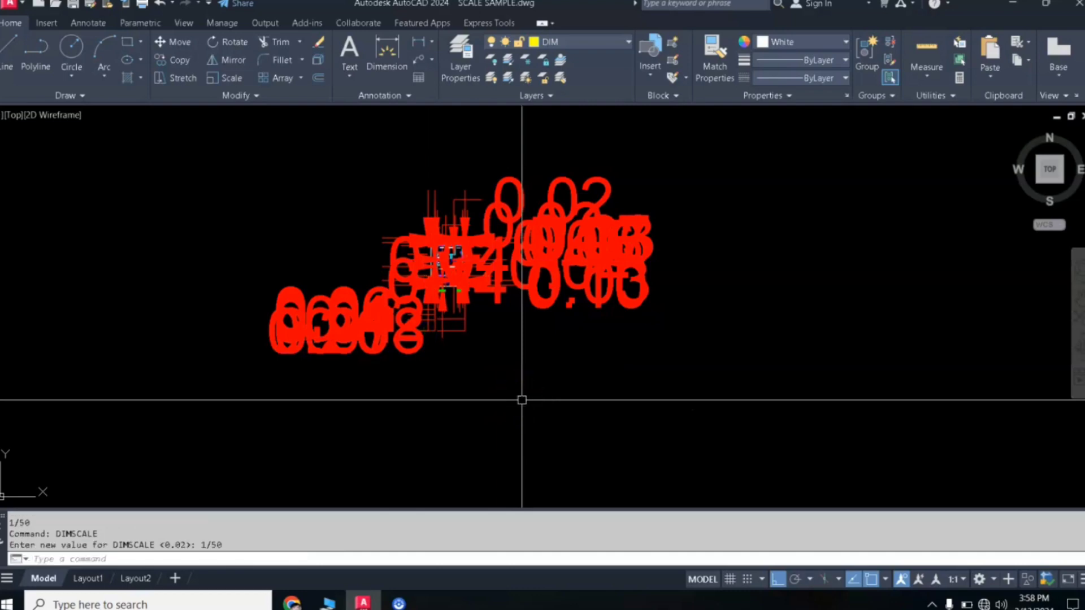
{"action": "type", "text": "DI"}
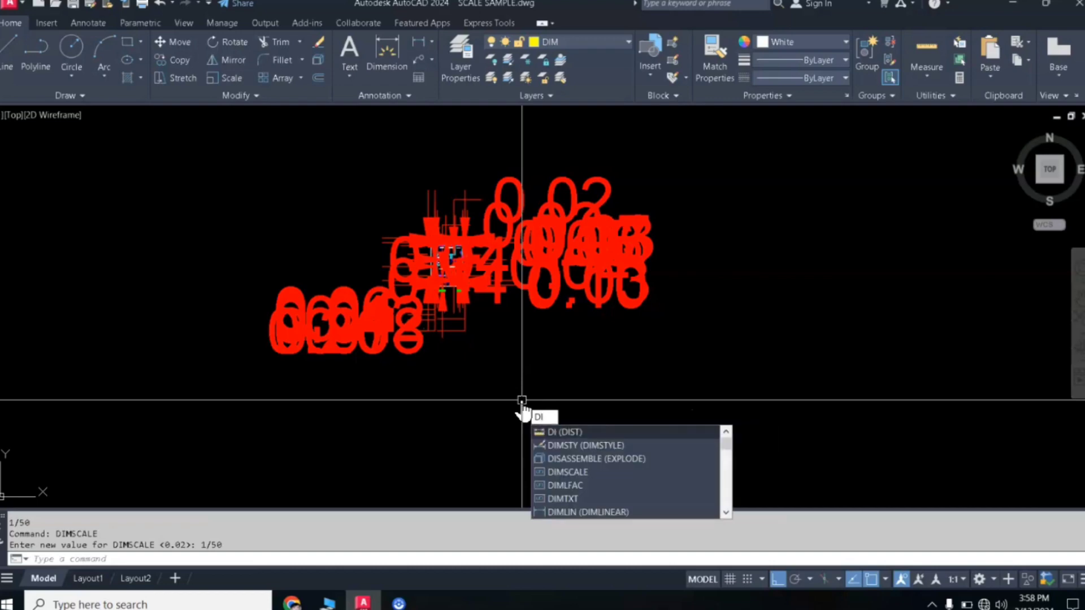
{"action": "type", "text": "MLFAC"}
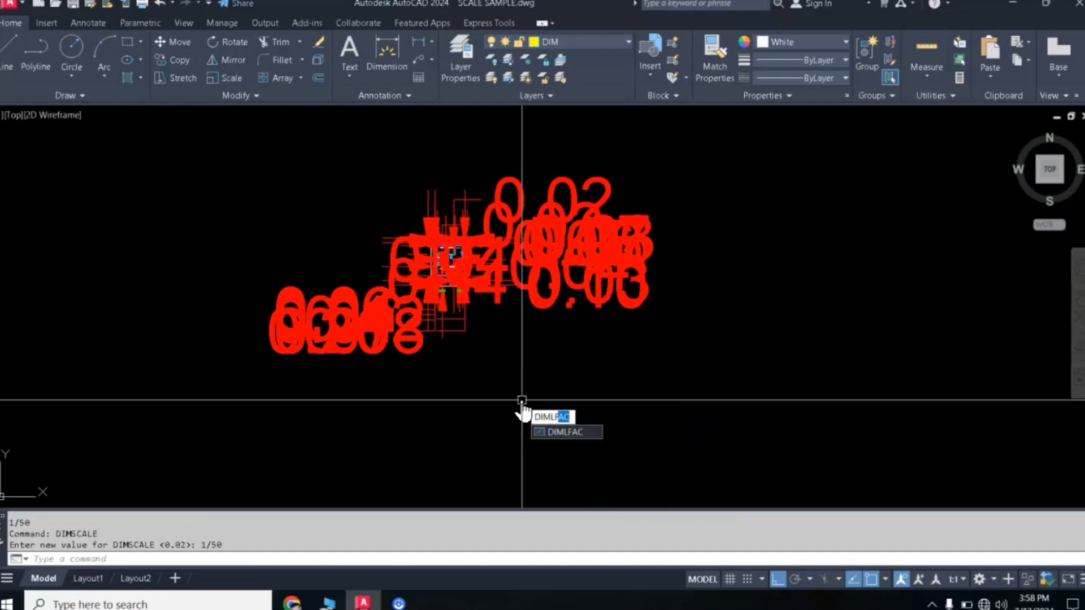
{"action": "key", "text": "Return"}
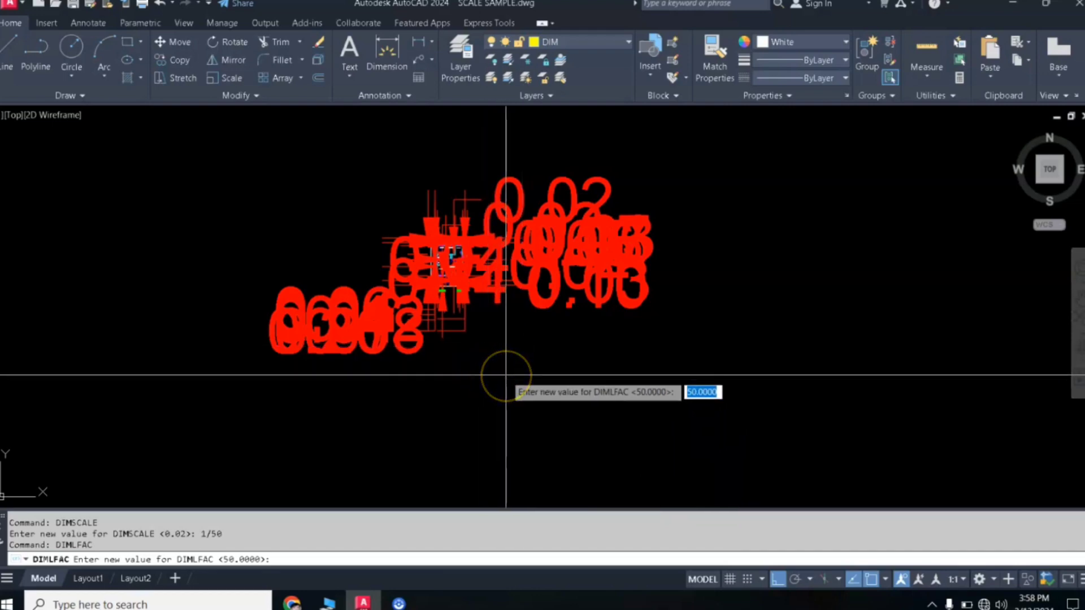
{"action": "key", "text": "Return"}
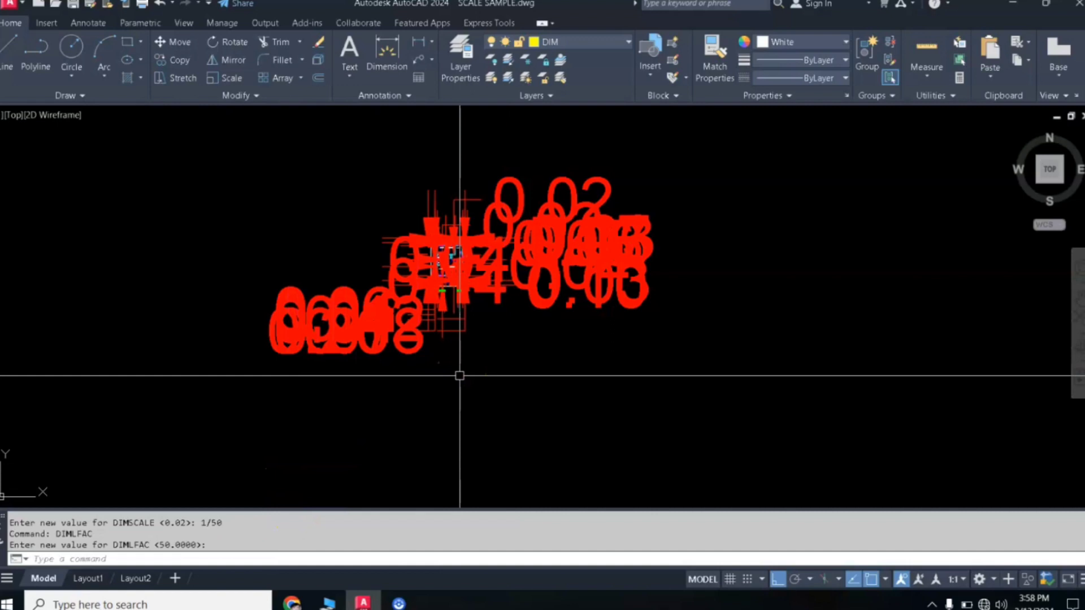
Update all 293 existing dimensions to the current dimension style
{"action": "left_click", "coordinate": [88, 26]}
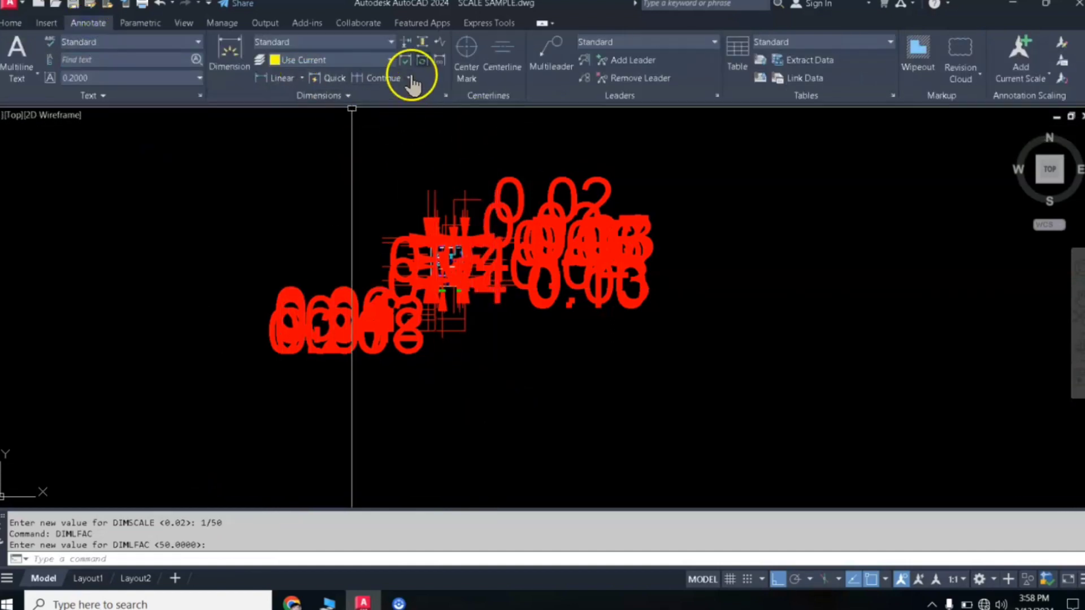
{"action": "left_click", "coordinate": [422, 62]}
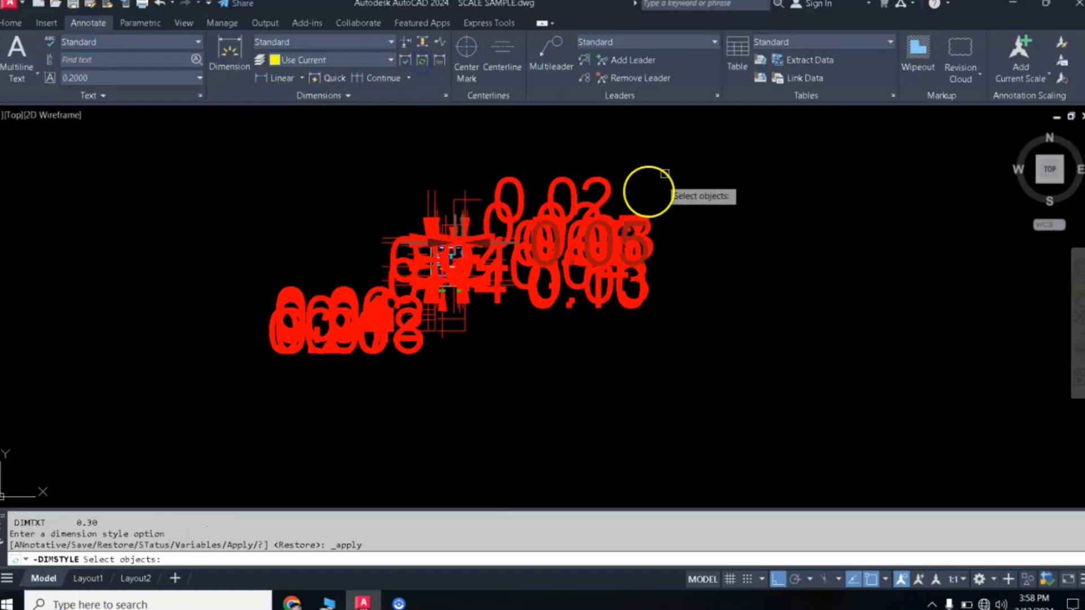
{"action": "left_click", "coordinate": [503, 152]}
{"action": "left_click", "coordinate": [353, 352]}
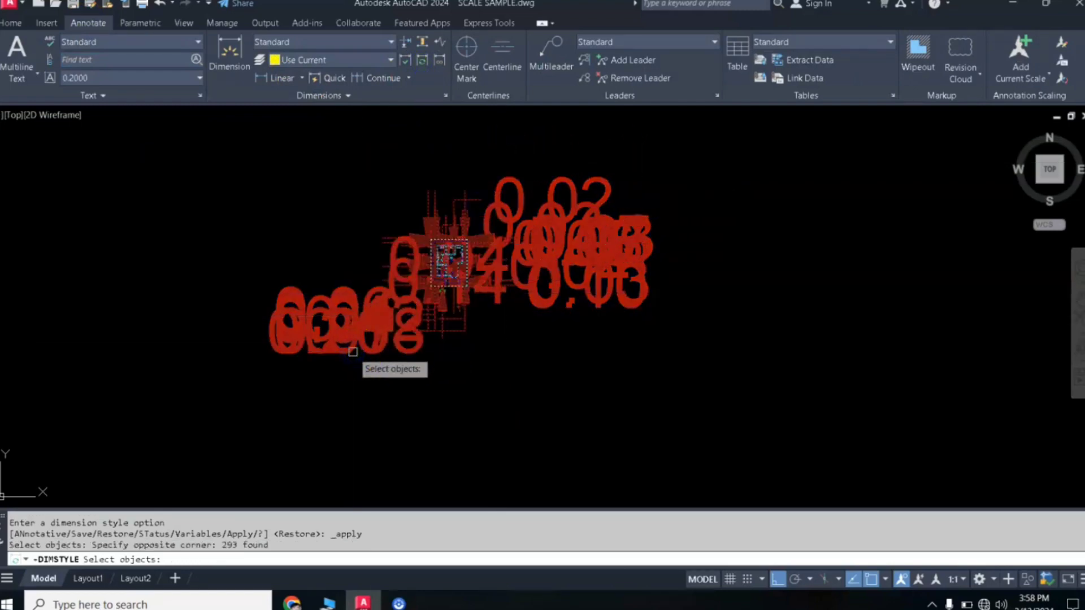
{"action": "key", "text": "Return"}
{"action": "scroll", "coordinate": [446, 280], "scroll_direction": "down", "scroll_amount": 2}
Move the small scaled plan into the blue sheet border with Ortho off
{"action": "scroll", "coordinate": [429, 265], "scroll_direction": "down", "scroll_amount": 3}
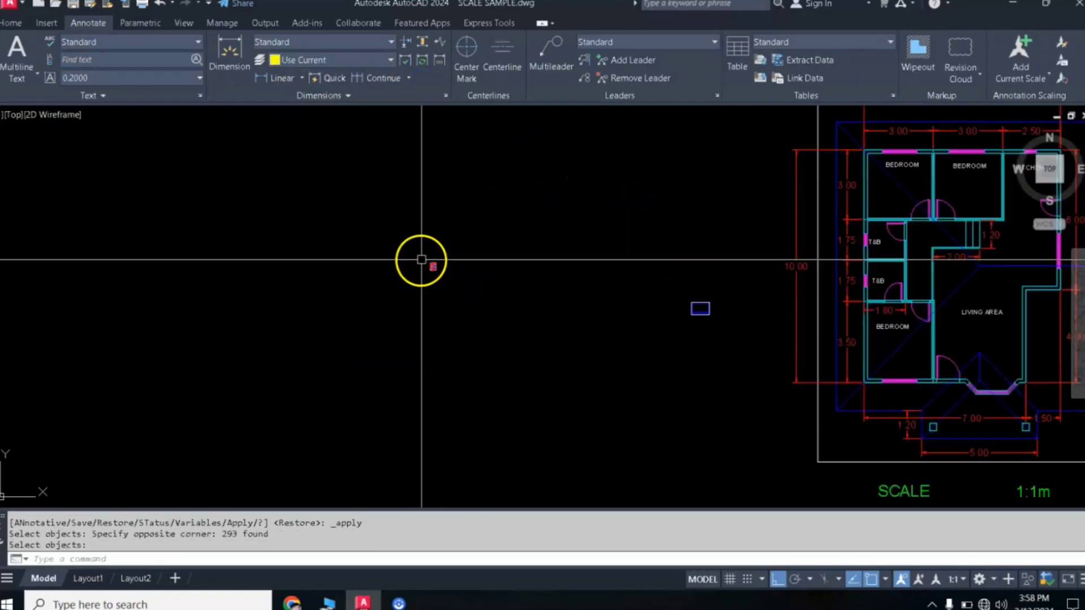
{"action": "left_click", "coordinate": [416, 253]}
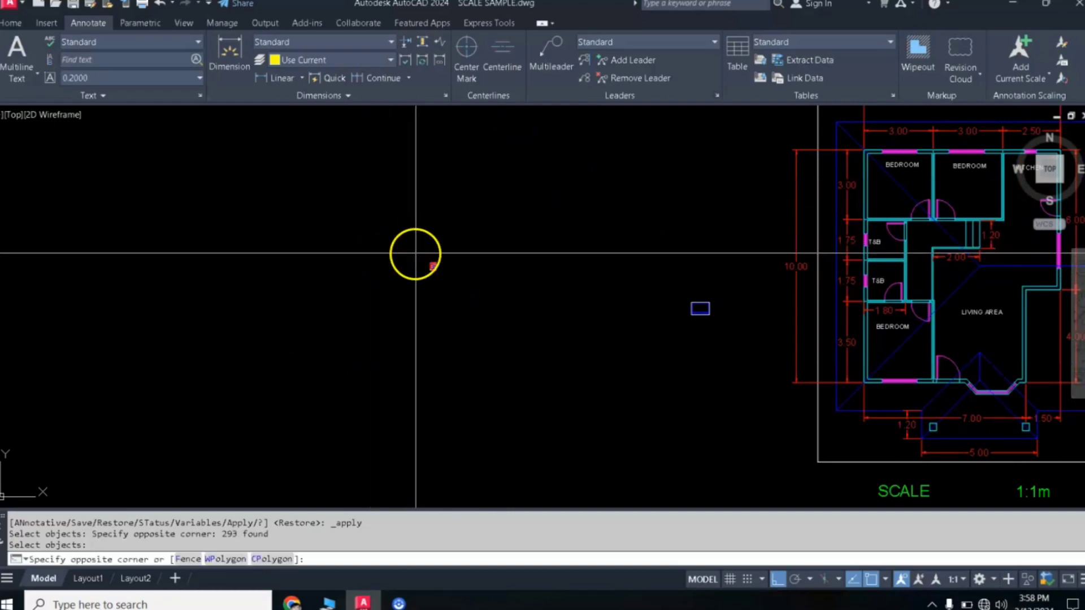
{"action": "left_click", "coordinate": [440, 287]}
{"action": "key", "text": "Return"}
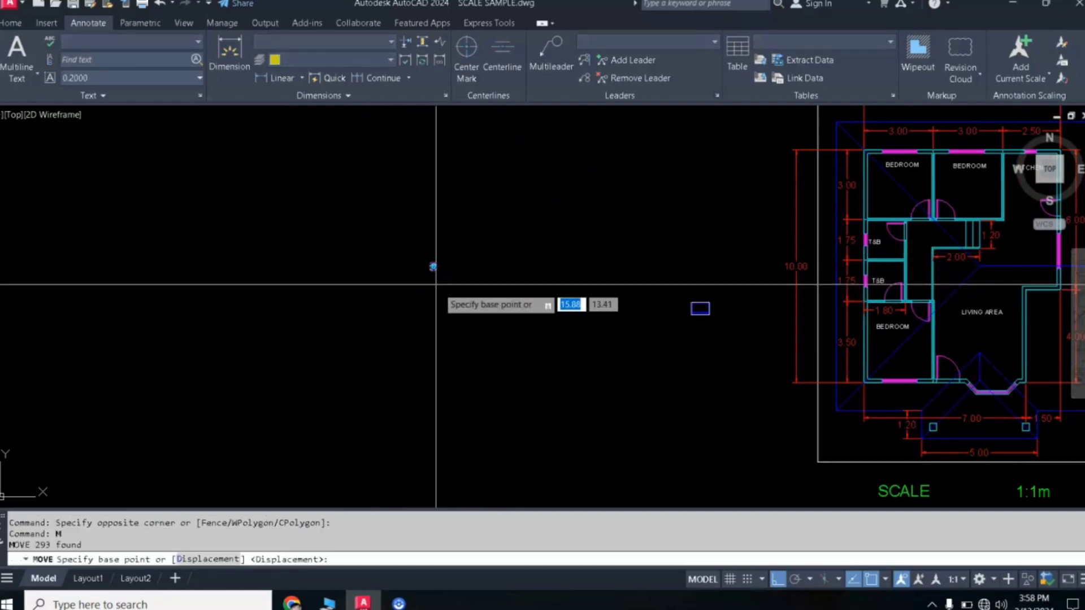
{"action": "left_click", "coordinate": [433, 267]}
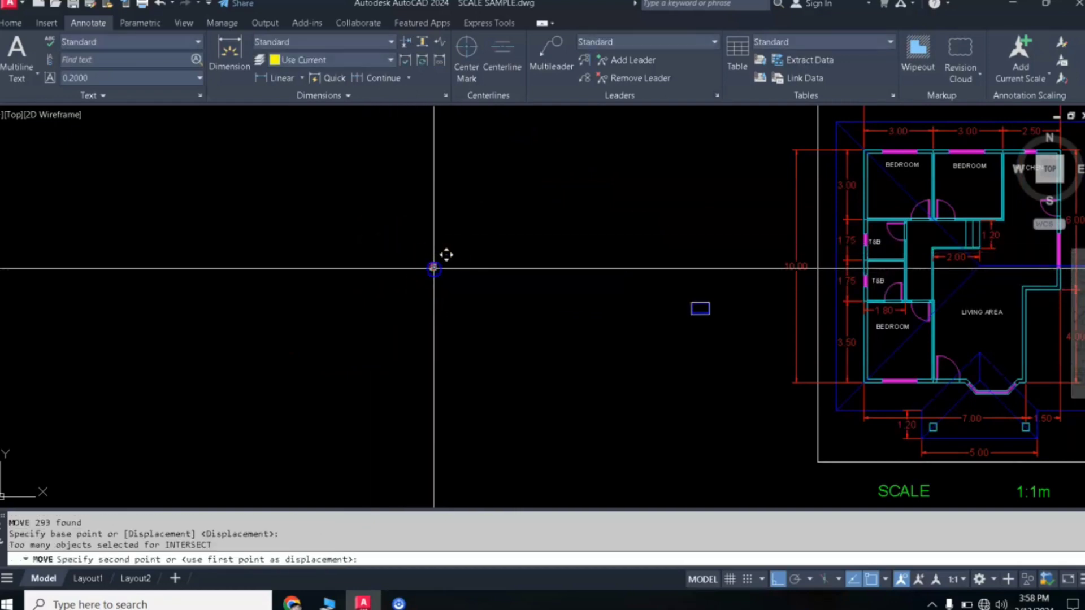
{"action": "left_click", "coordinate": [777, 580]}
{"action": "scroll", "coordinate": [706, 313], "scroll_direction": "up", "scroll_amount": 3}
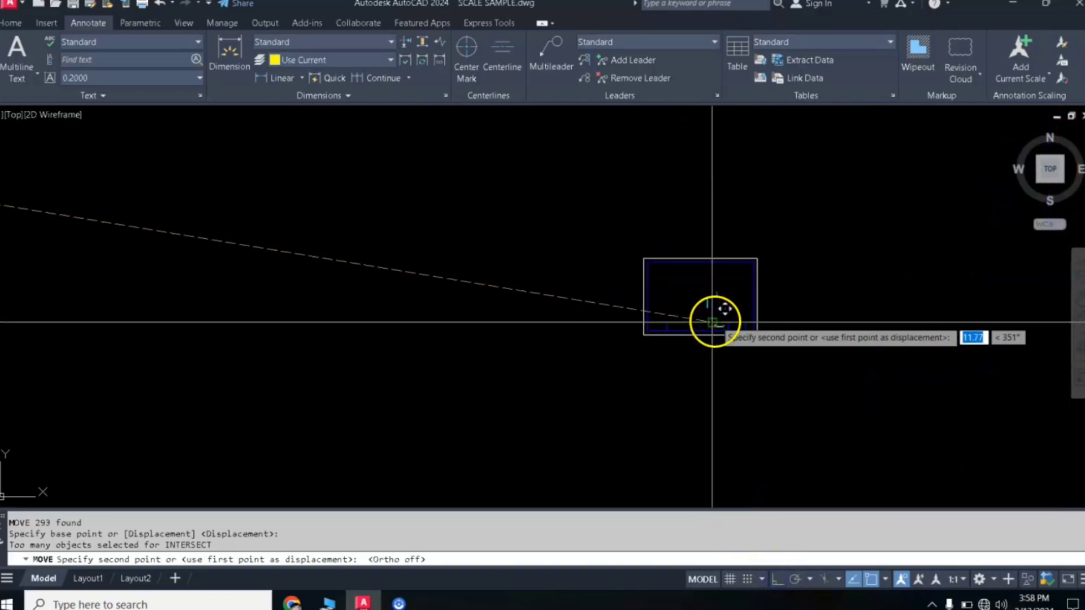
{"action": "scroll", "coordinate": [718, 322], "scroll_direction": "up", "scroll_amount": 3}
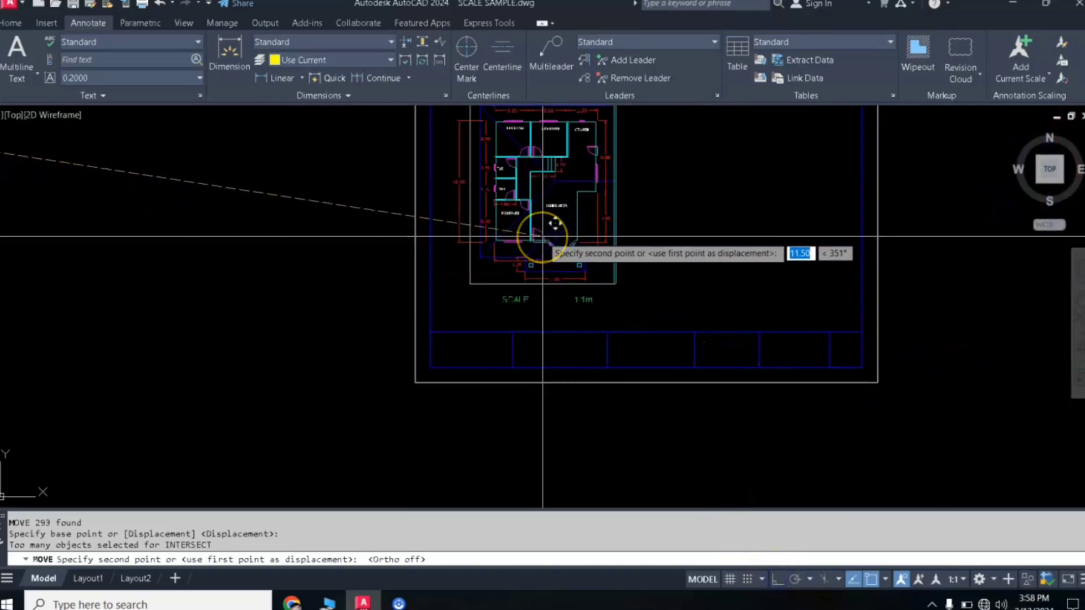
{"action": "left_click", "coordinate": [536, 239]}
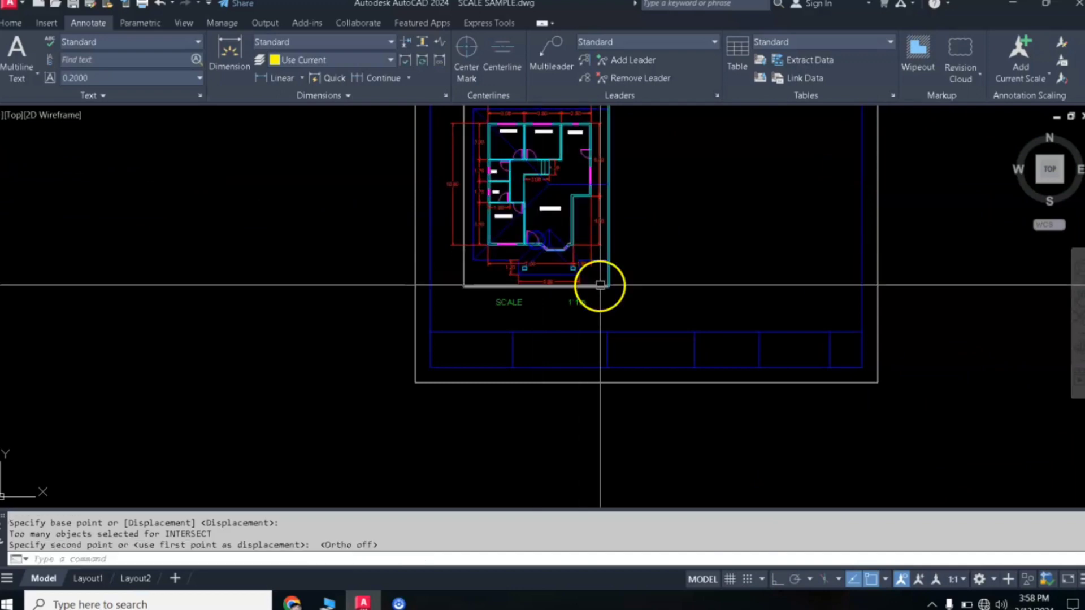
{"action": "scroll", "coordinate": [618, 280], "scroll_direction": "down", "scroll_amount": 3}
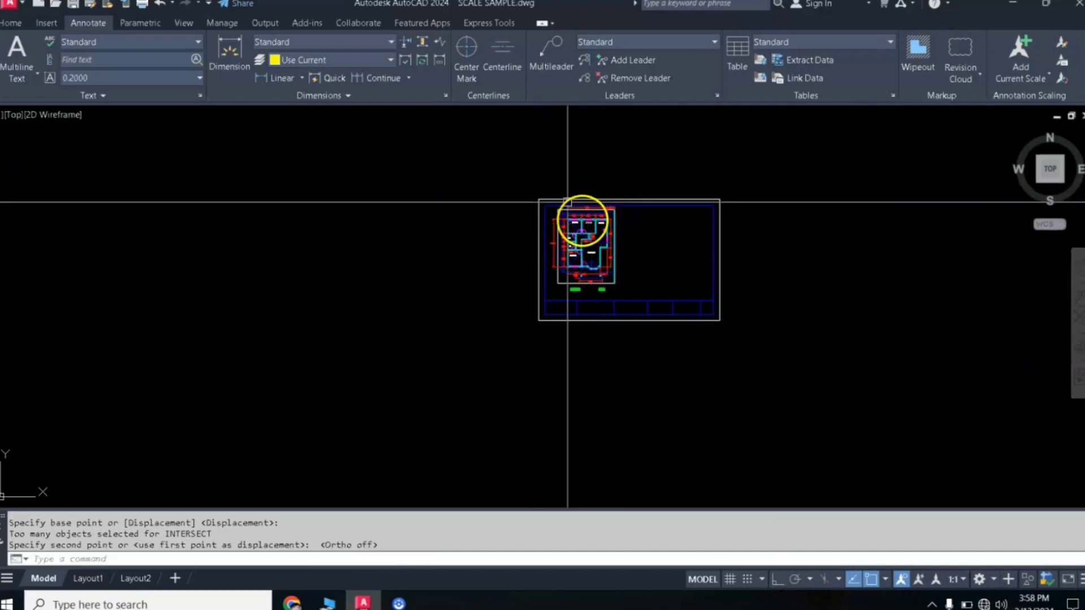
Move the plan again slightly to adjust its position within the sheet border
{"action": "left_click", "coordinate": [518, 167]}
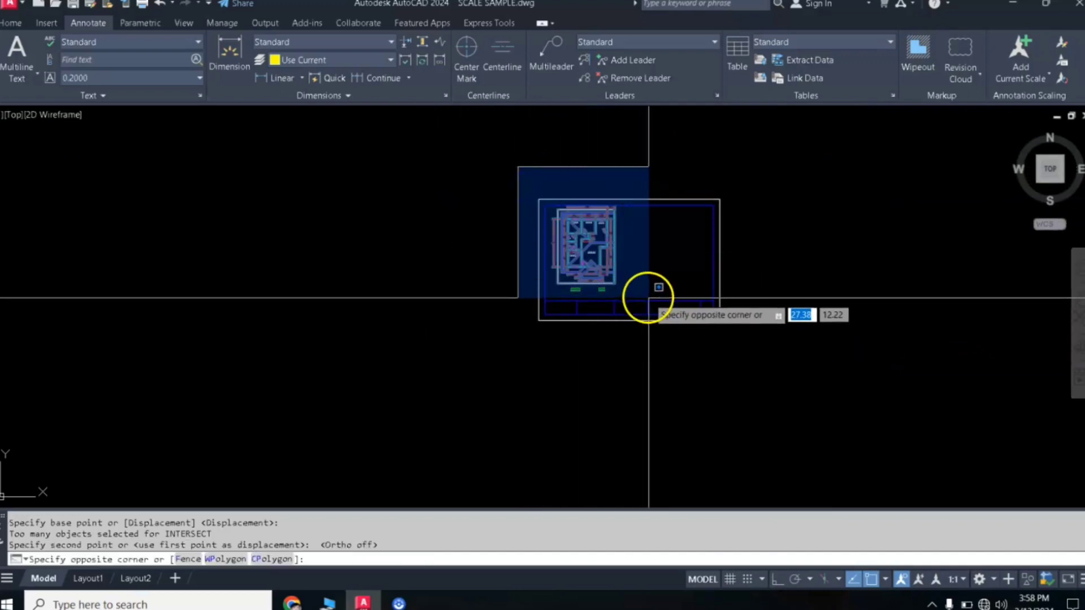
{"action": "left_click", "coordinate": [645, 295]}
{"action": "type", "text": "M"}
{"action": "key", "text": "Return"}
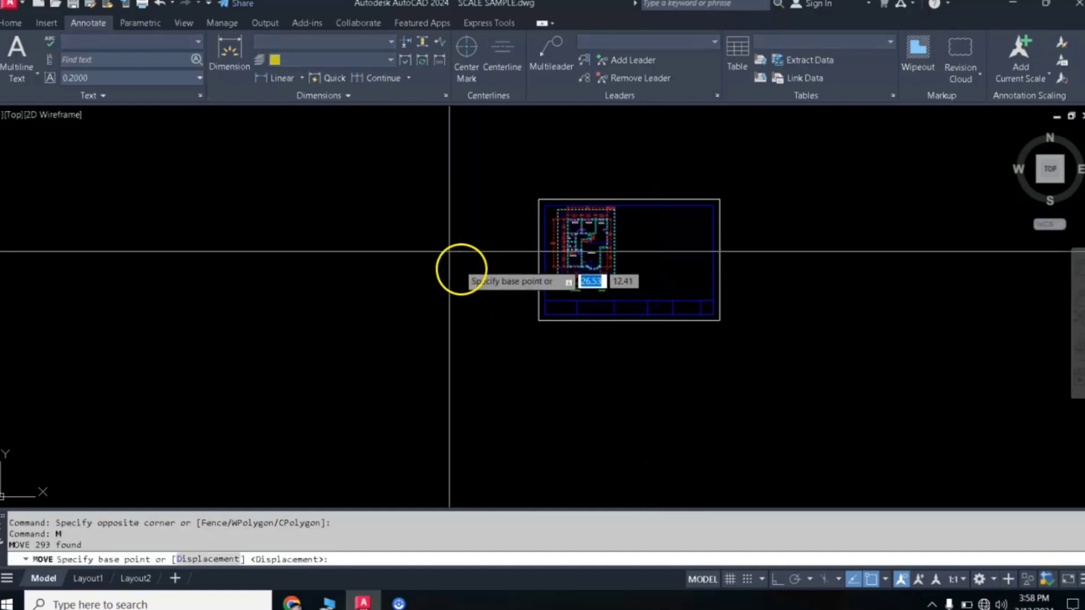
{"action": "left_click", "coordinate": [443, 235]}
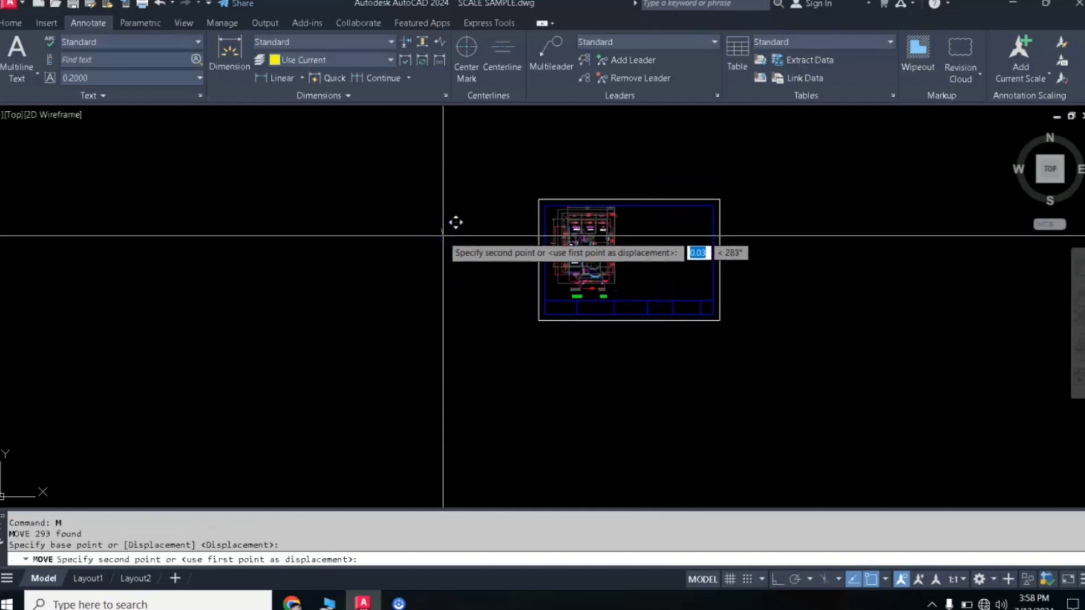
{"action": "left_click", "coordinate": [442, 222]}
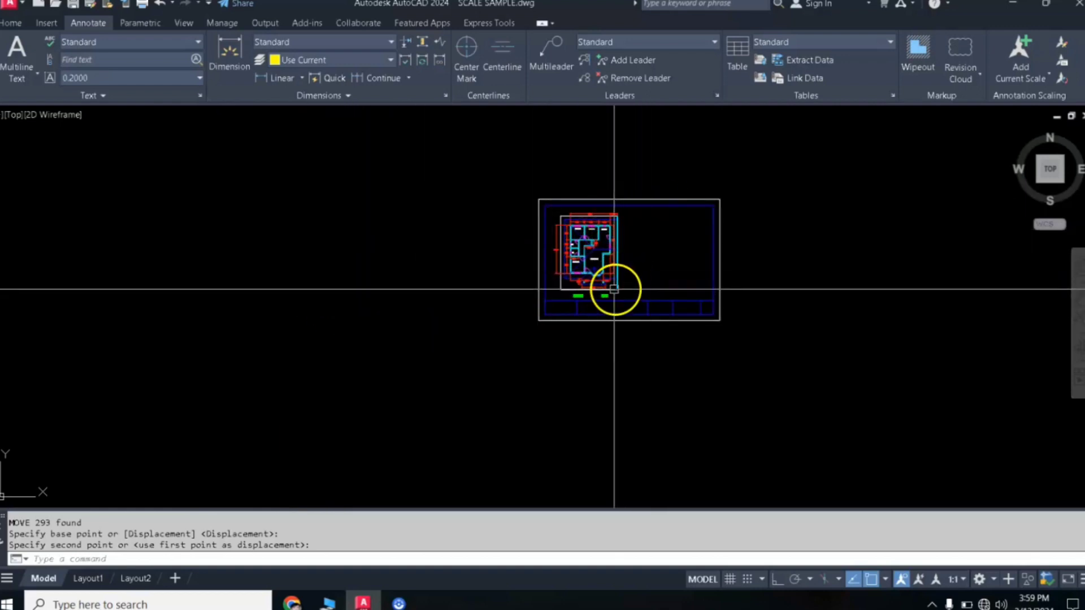
Edit the scale label under the plan from 1:1m to 1:50m
{"action": "scroll", "coordinate": [614, 291], "scroll_direction": "up", "scroll_amount": 3}
{"action": "scroll", "coordinate": [611, 289], "scroll_direction": "up", "scroll_amount": 4}
{"action": "scroll", "coordinate": [606, 295], "scroll_direction": "down", "scroll_amount": 2}
{"action": "key", "text": "Escape"}
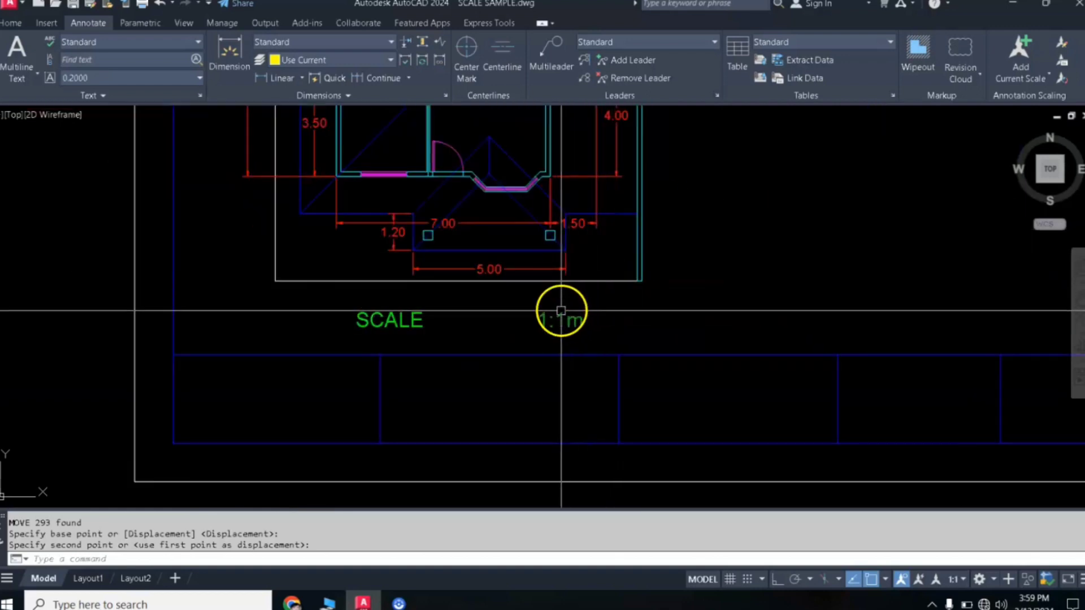
{"action": "double_click", "coordinate": [559, 316]}
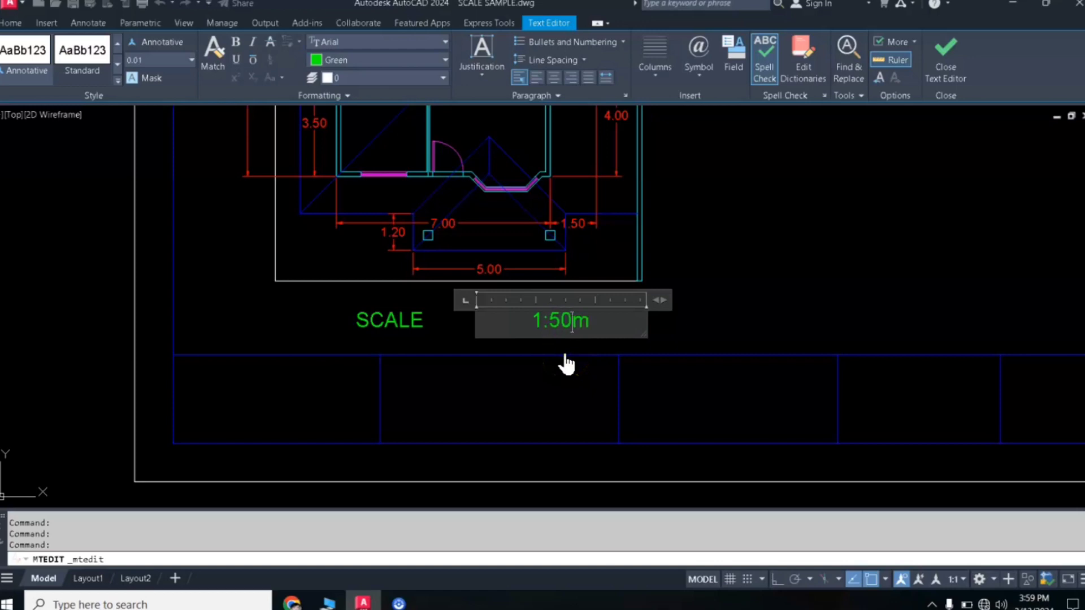
{"action": "left_click", "coordinate": [764, 300]}
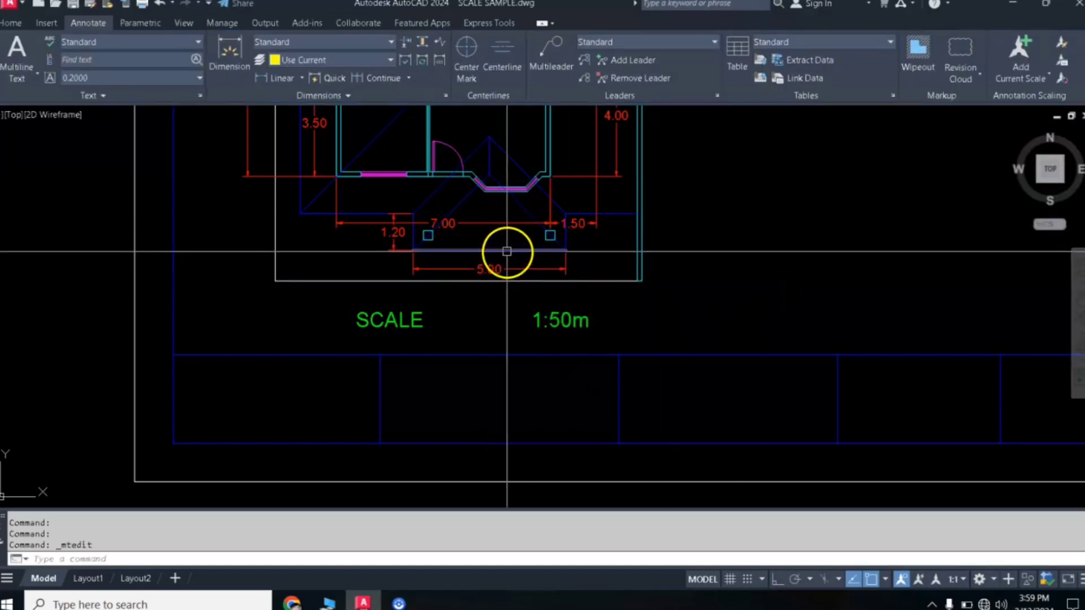
{"action": "scroll", "coordinate": [503, 252], "scroll_direction": "down", "scroll_amount": 5}
{"action": "scroll", "coordinate": [550, 222], "scroll_direction": "down", "scroll_amount": 4}
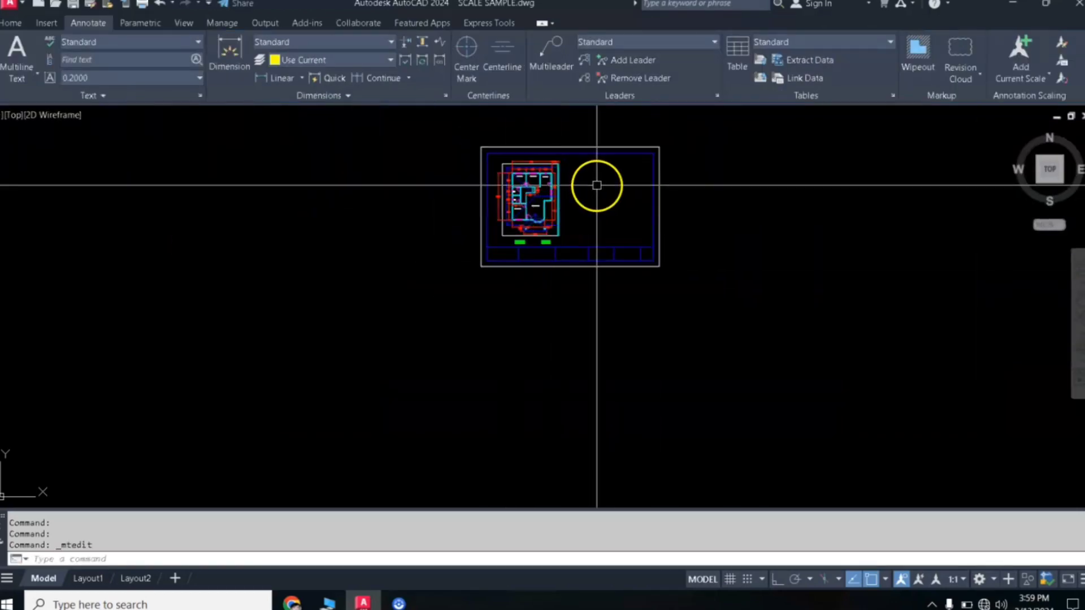
{"action": "scroll", "coordinate": [596, 185], "scroll_direction": "up", "scroll_amount": 4}
{"action": "scroll", "coordinate": [622, 167], "scroll_direction": "down", "scroll_amount": 4}
{"action": "scroll", "coordinate": [622, 167], "scroll_direction": "up", "scroll_amount": 2}
{"action": "scroll", "coordinate": [623, 167], "scroll_direction": "up", "scroll_amount": 2}
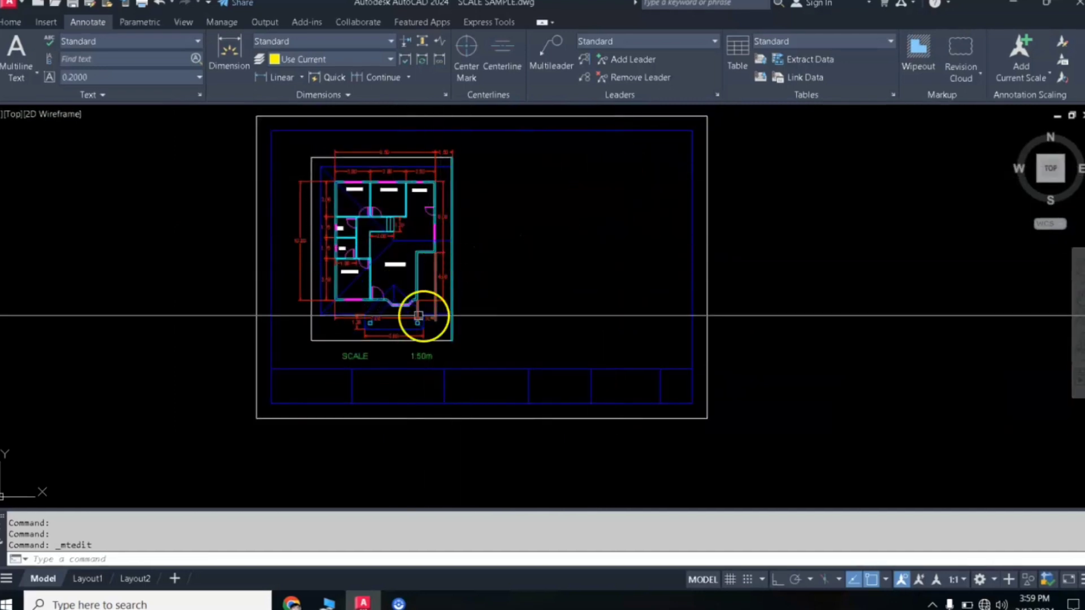
{"action": "scroll", "coordinate": [418, 305], "scroll_direction": "down", "scroll_amount": 2}
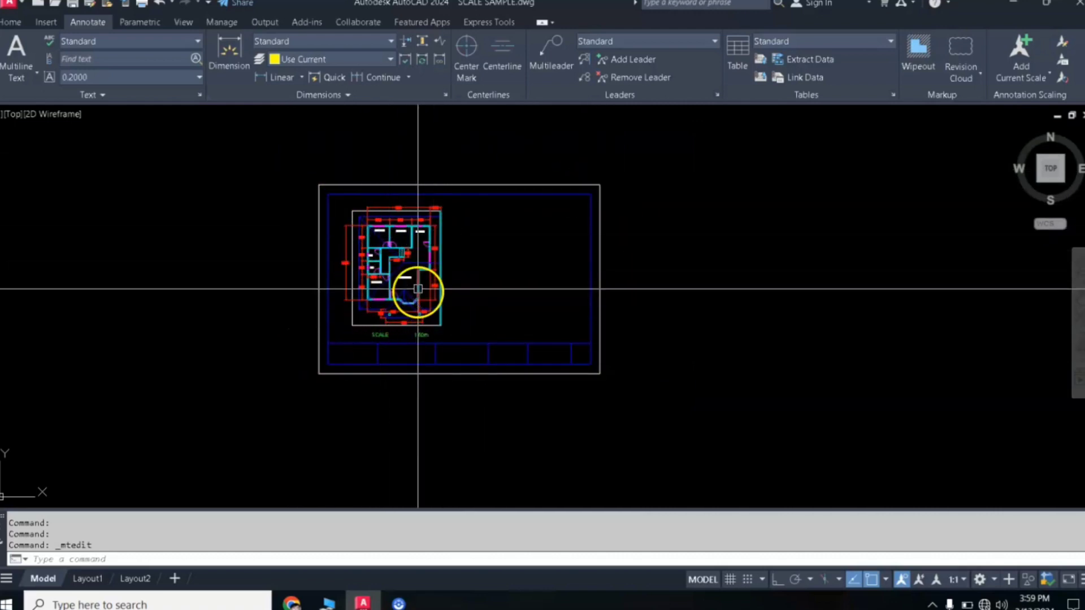
{"action": "scroll", "coordinate": [418, 287], "scroll_direction": "down", "scroll_amount": 3}
{"action": "scroll", "coordinate": [557, 266], "scroll_direction": "up", "scroll_amount": 8}
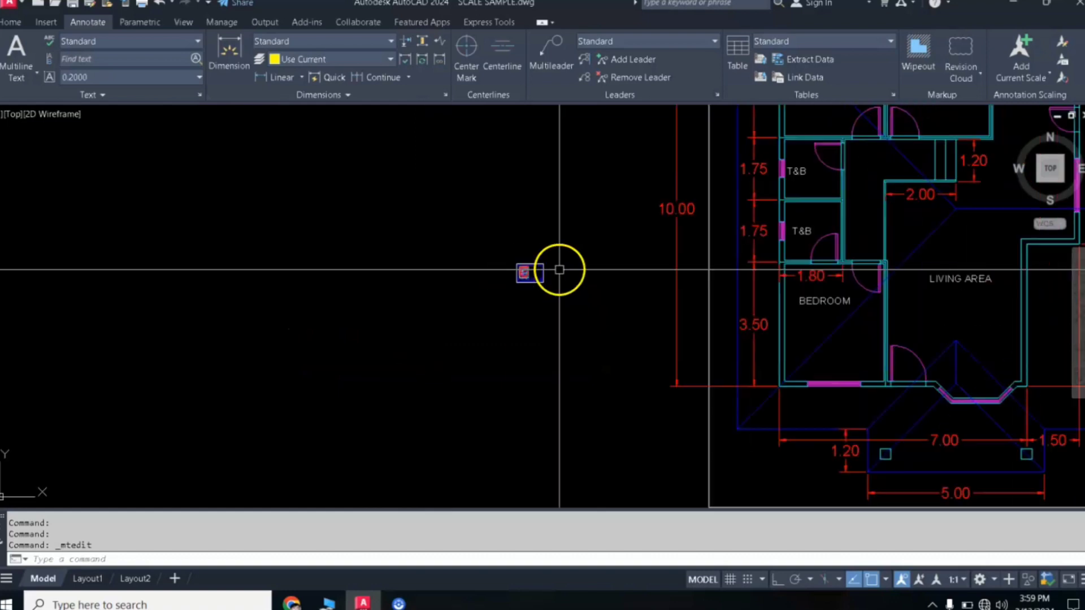
{"action": "scroll", "coordinate": [848, 249], "scroll_direction": "down", "scroll_amount": 2}
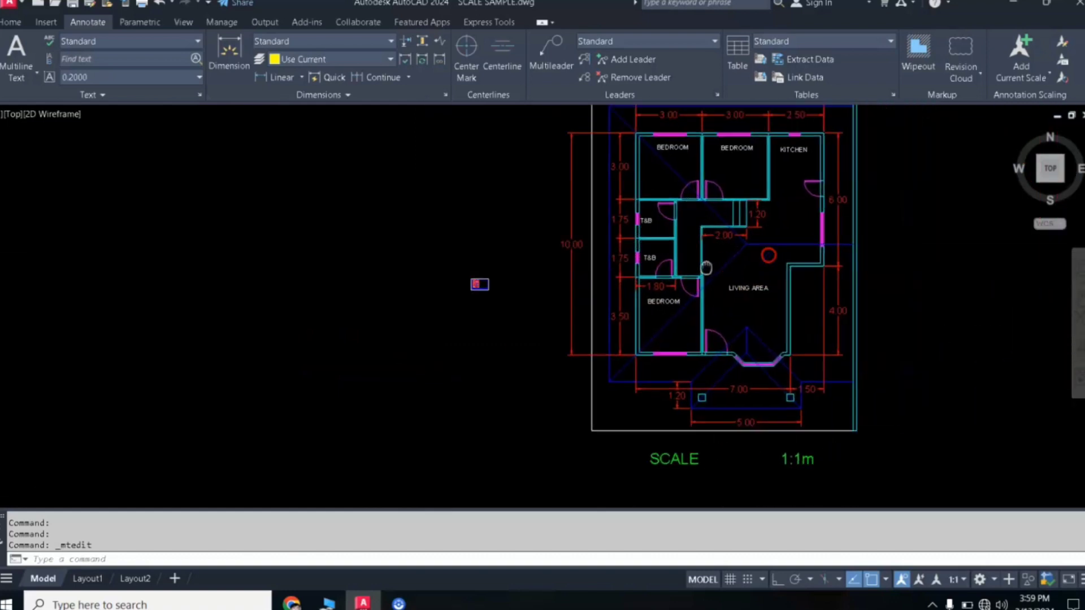
{"action": "scroll", "coordinate": [481, 305], "scroll_direction": "down", "scroll_amount": 4}
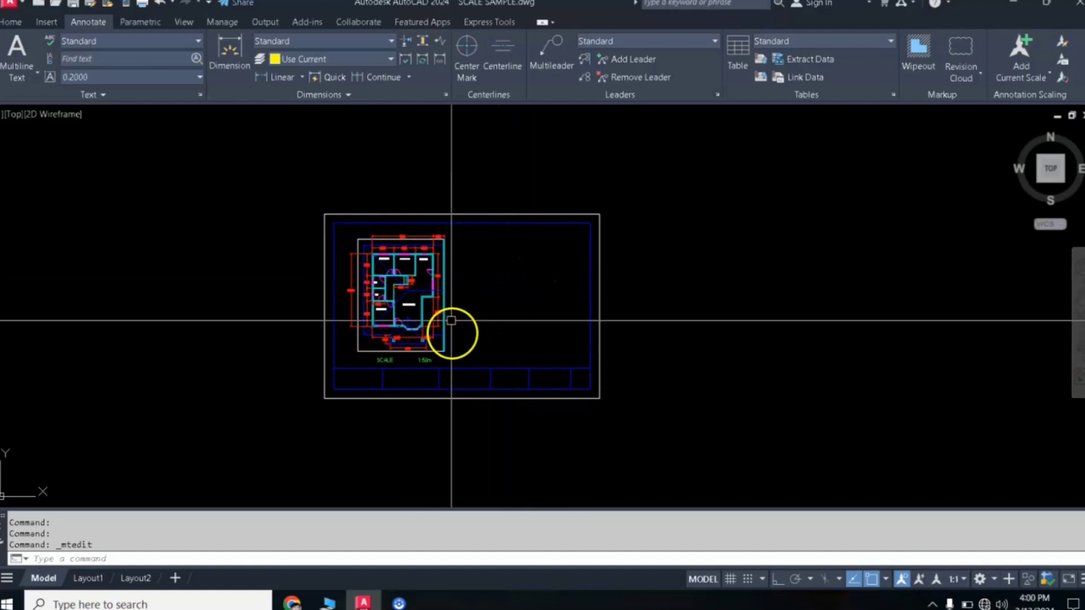
{"action": "scroll", "coordinate": [497, 335], "scroll_direction": "down", "scroll_amount": 2}
{"action": "scroll", "coordinate": [496, 335], "scroll_direction": "up", "scroll_amount": 4}
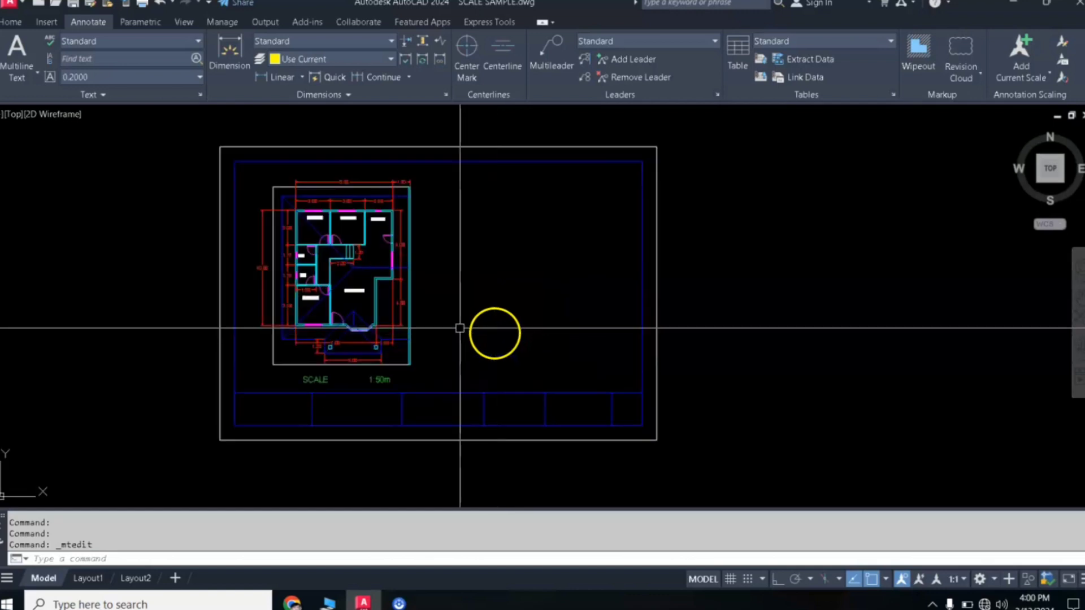
{"action": "scroll", "coordinate": [389, 317], "scroll_direction": "up", "scroll_amount": 2}
{"action": "scroll", "coordinate": [390, 317], "scroll_direction": "down", "scroll_amount": 2}
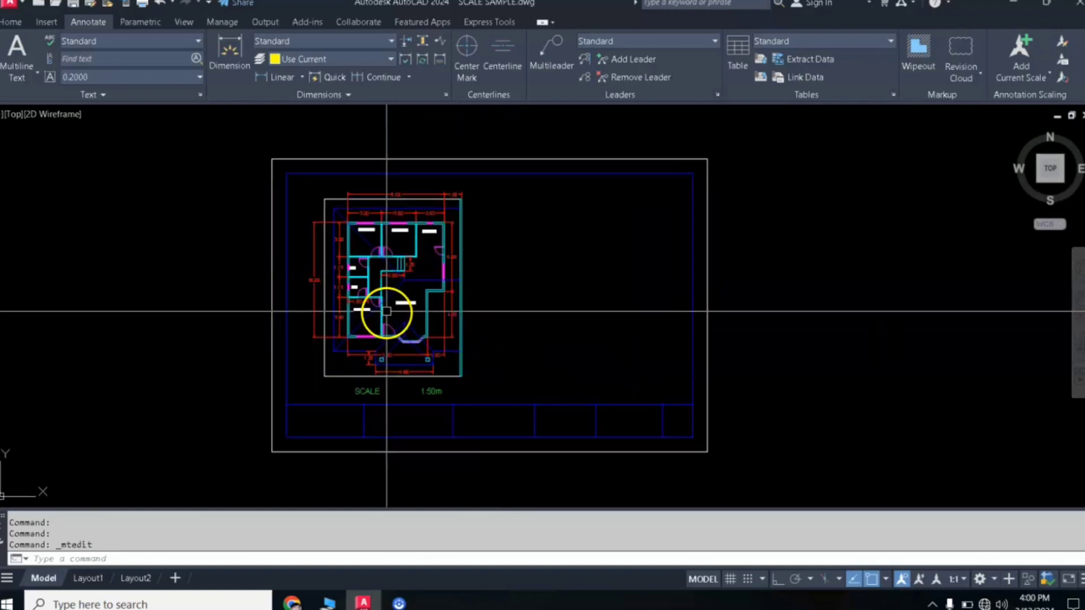